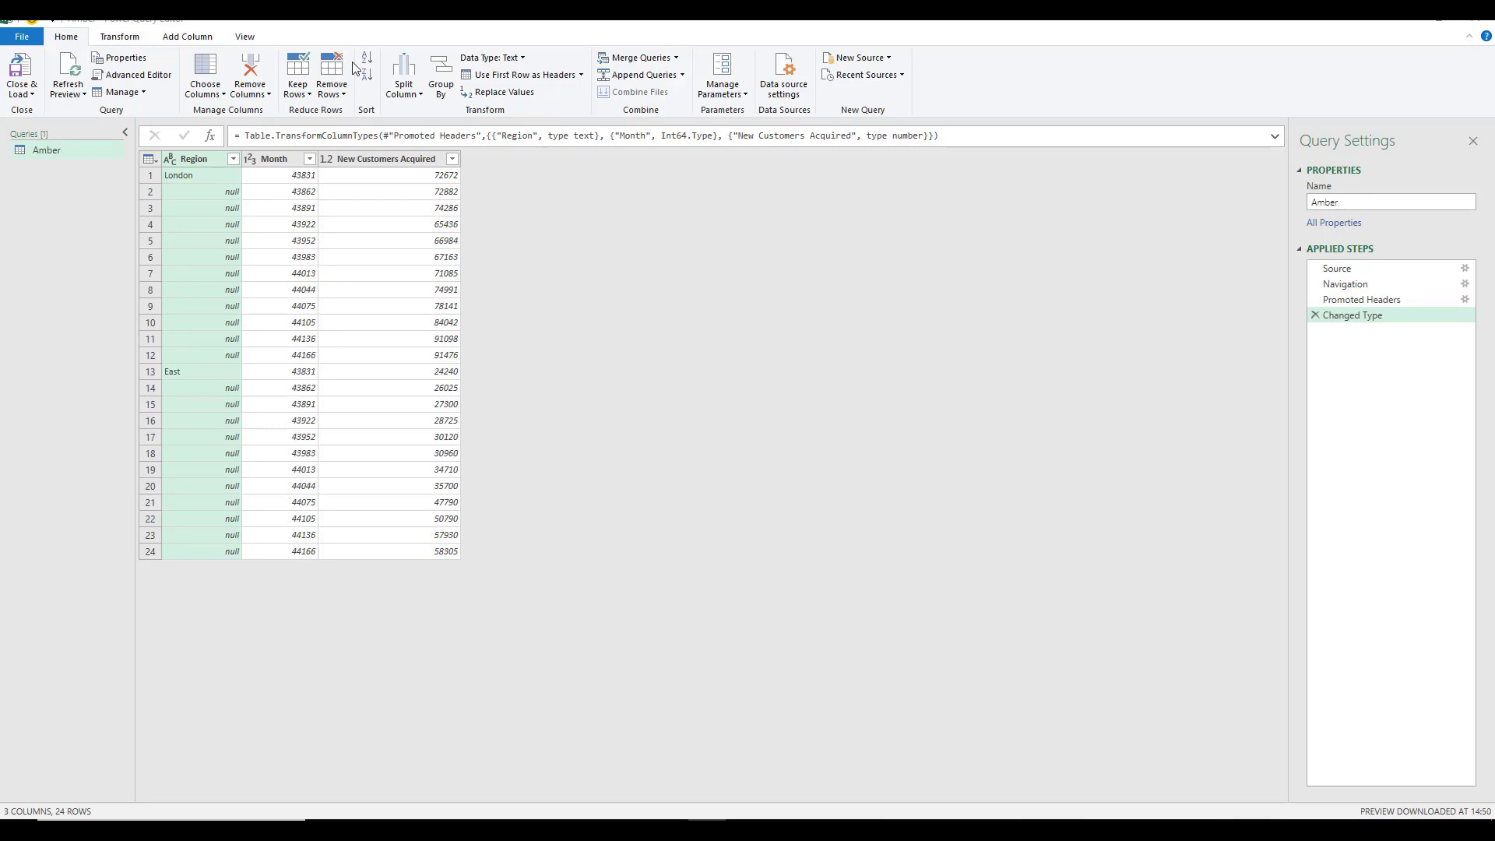
pyautogui.click(119, 38)
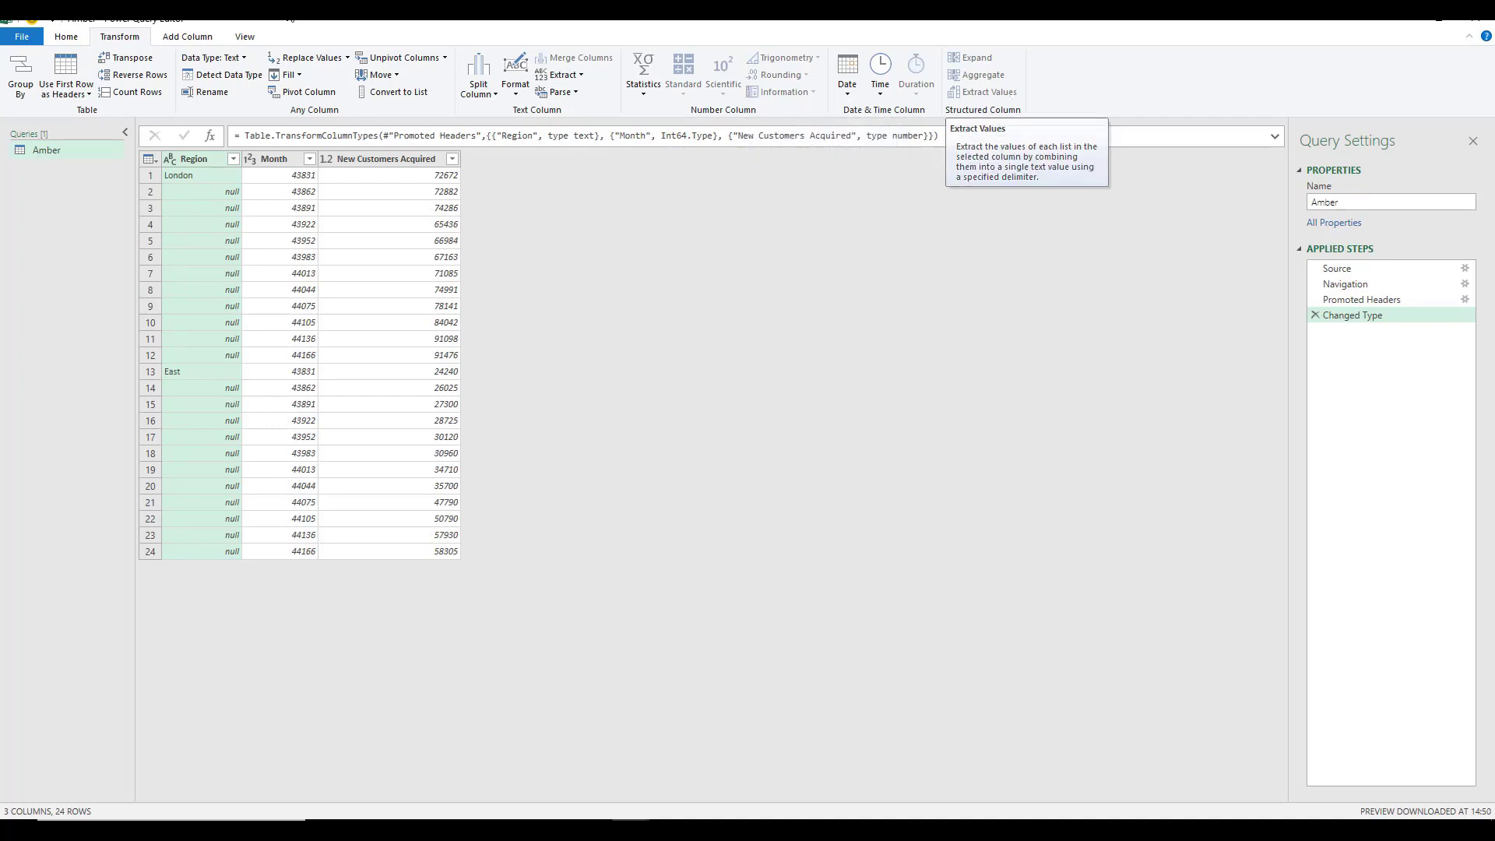
pyautogui.click(202, 41)
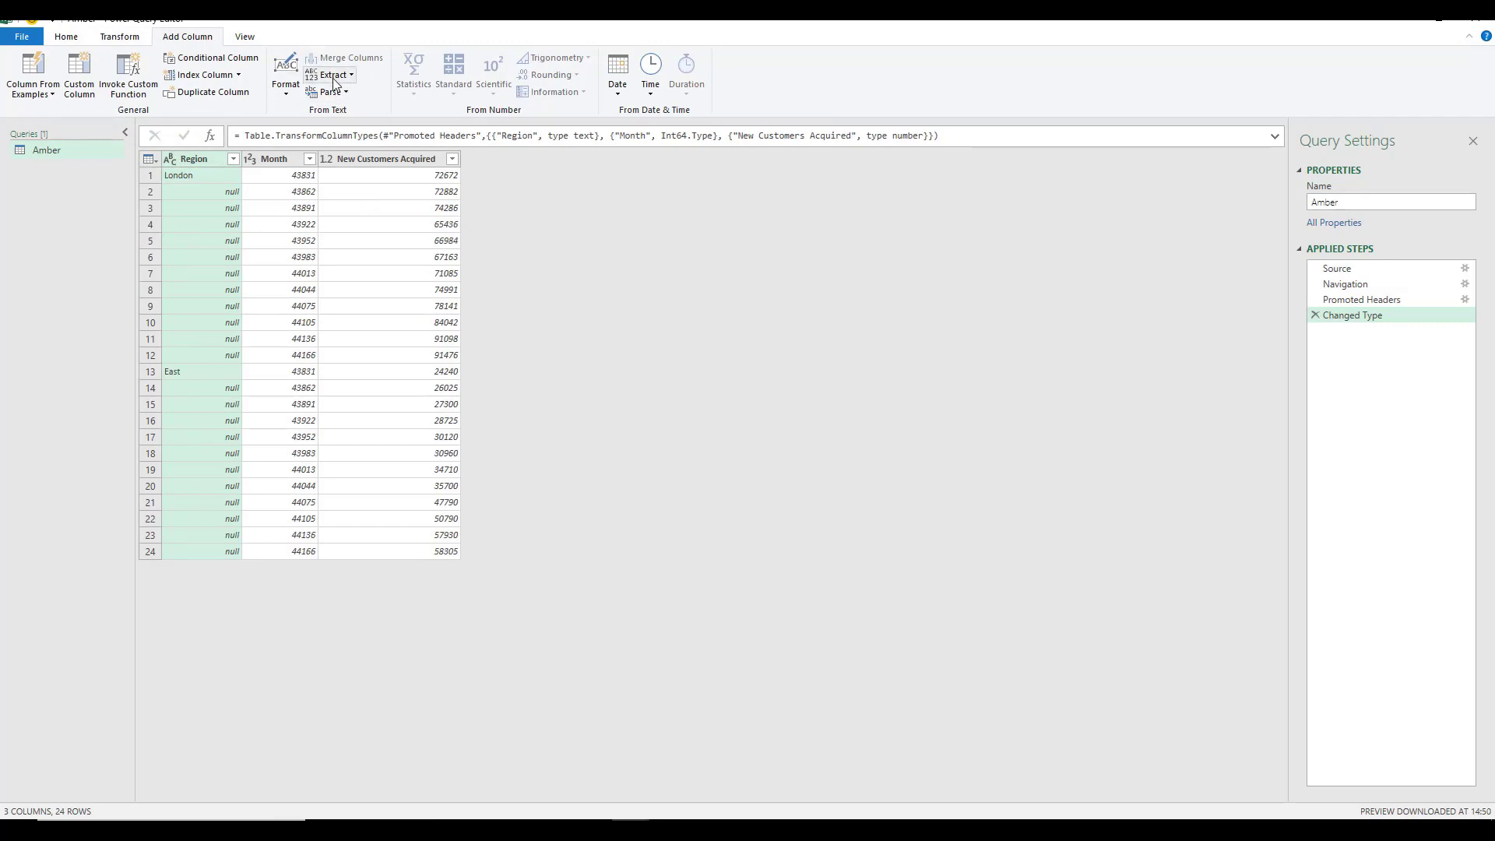
# Step: Expand and collapse the formula bar, and hide it from the query editor
pyautogui.click(247, 40)
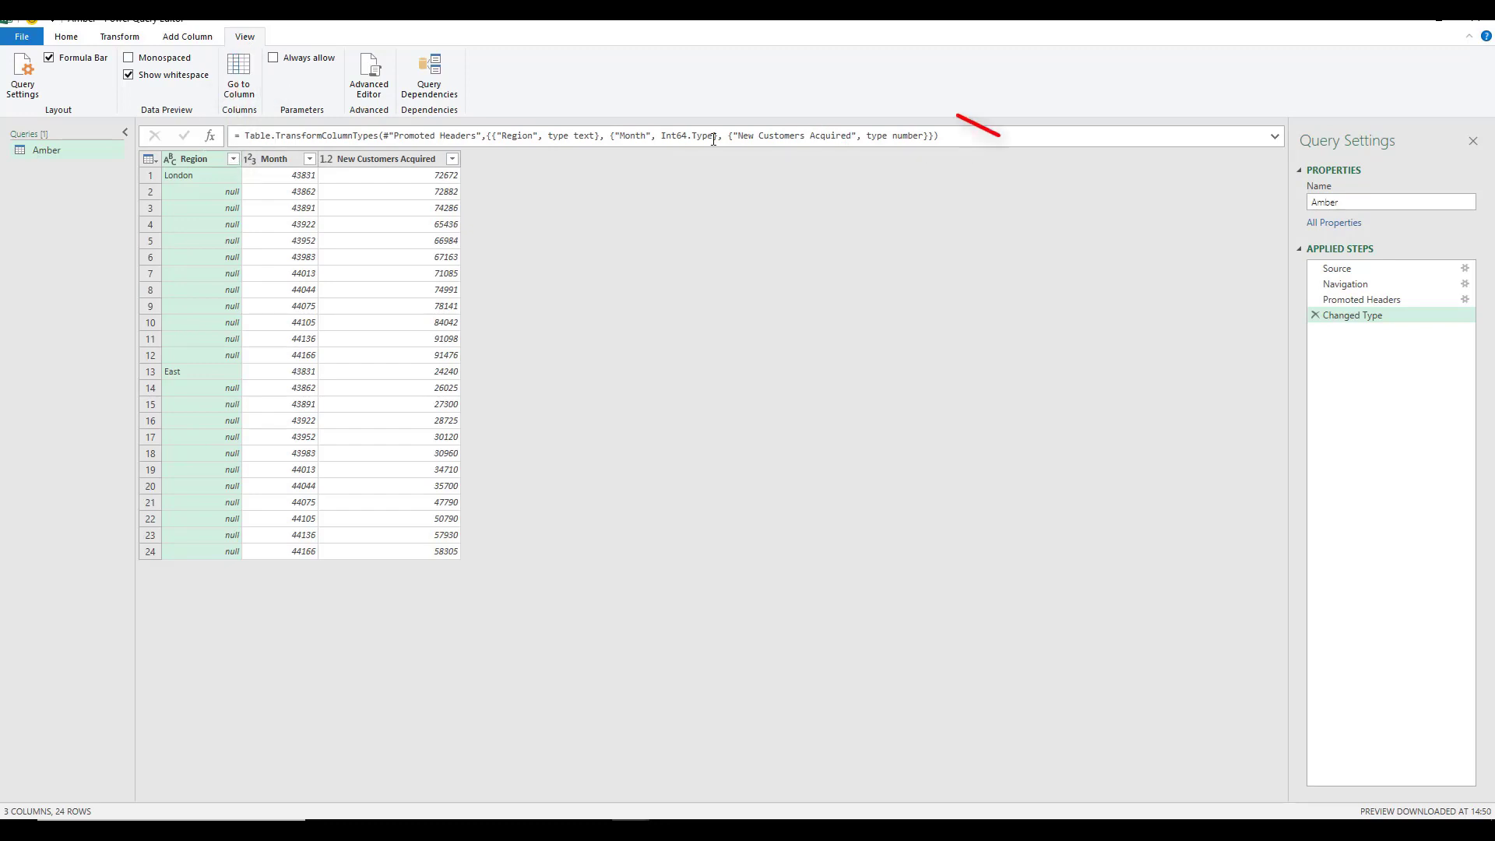
pyautogui.click(1276, 140)
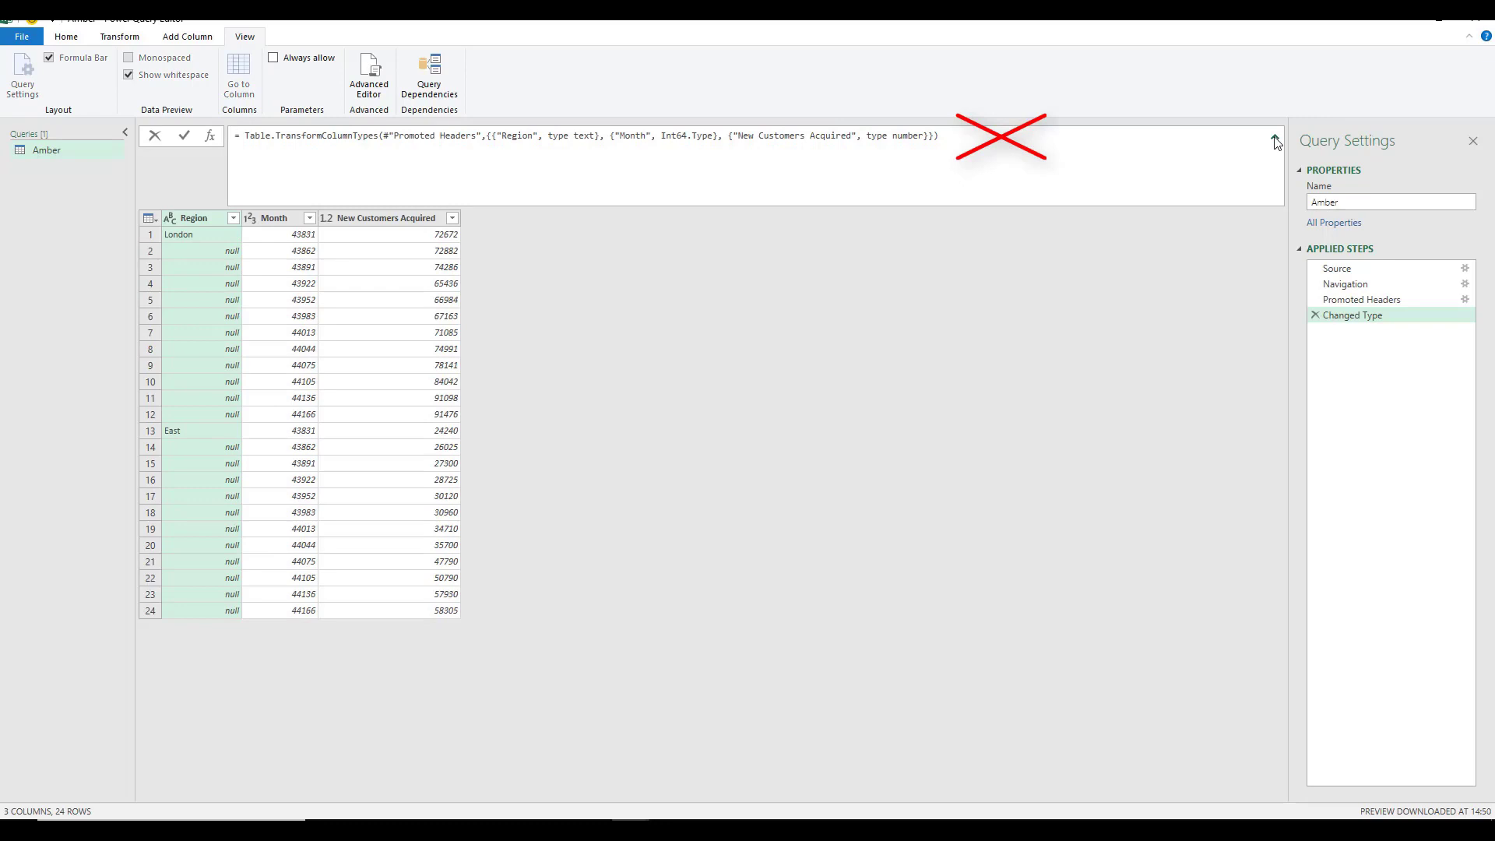
pyautogui.click(1276, 139)
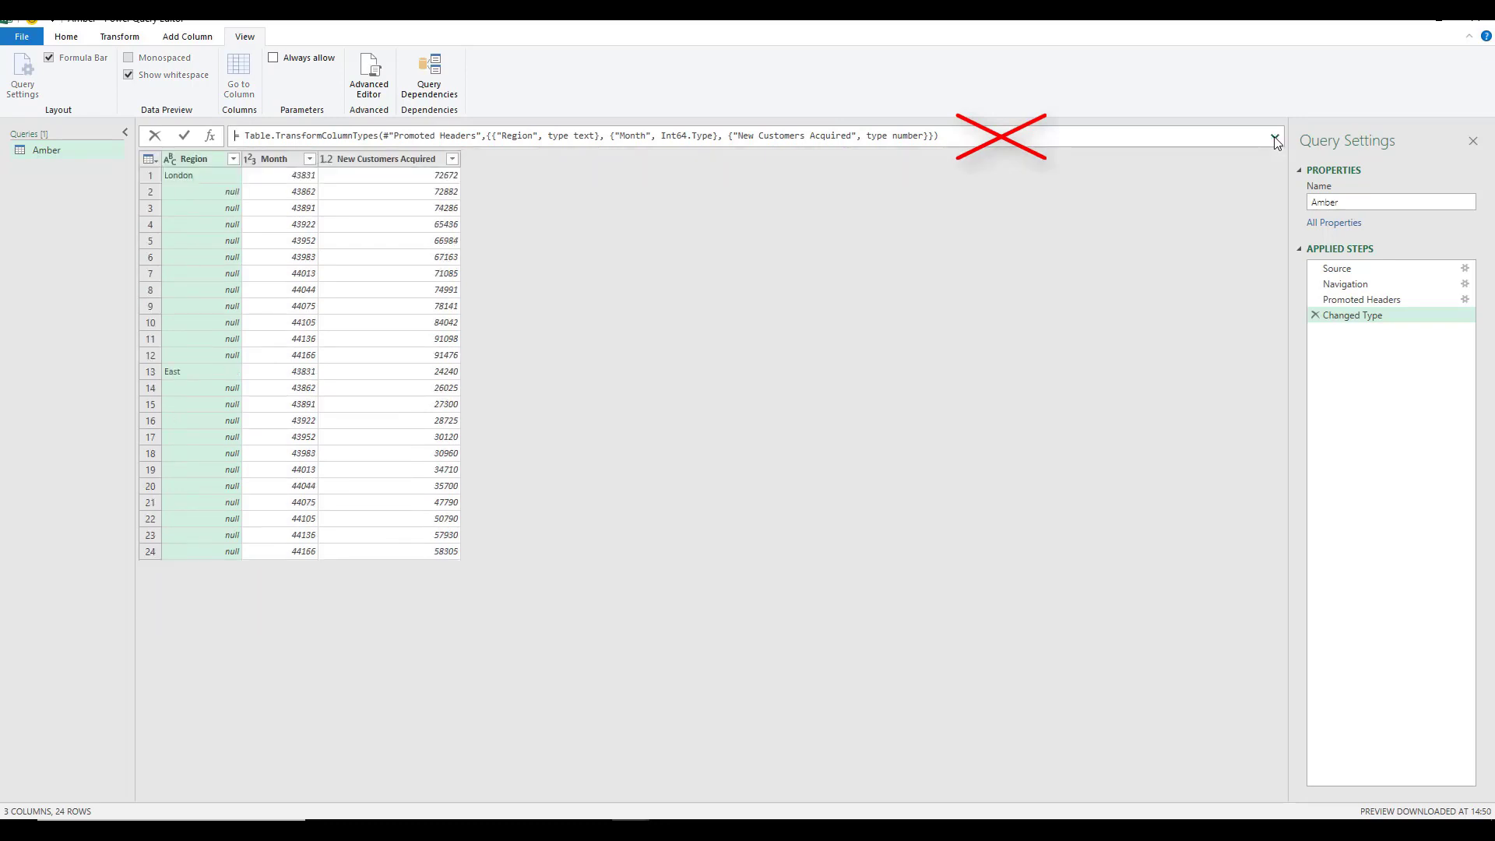
pyautogui.click(1275, 140)
pyautogui.click(1275, 140)
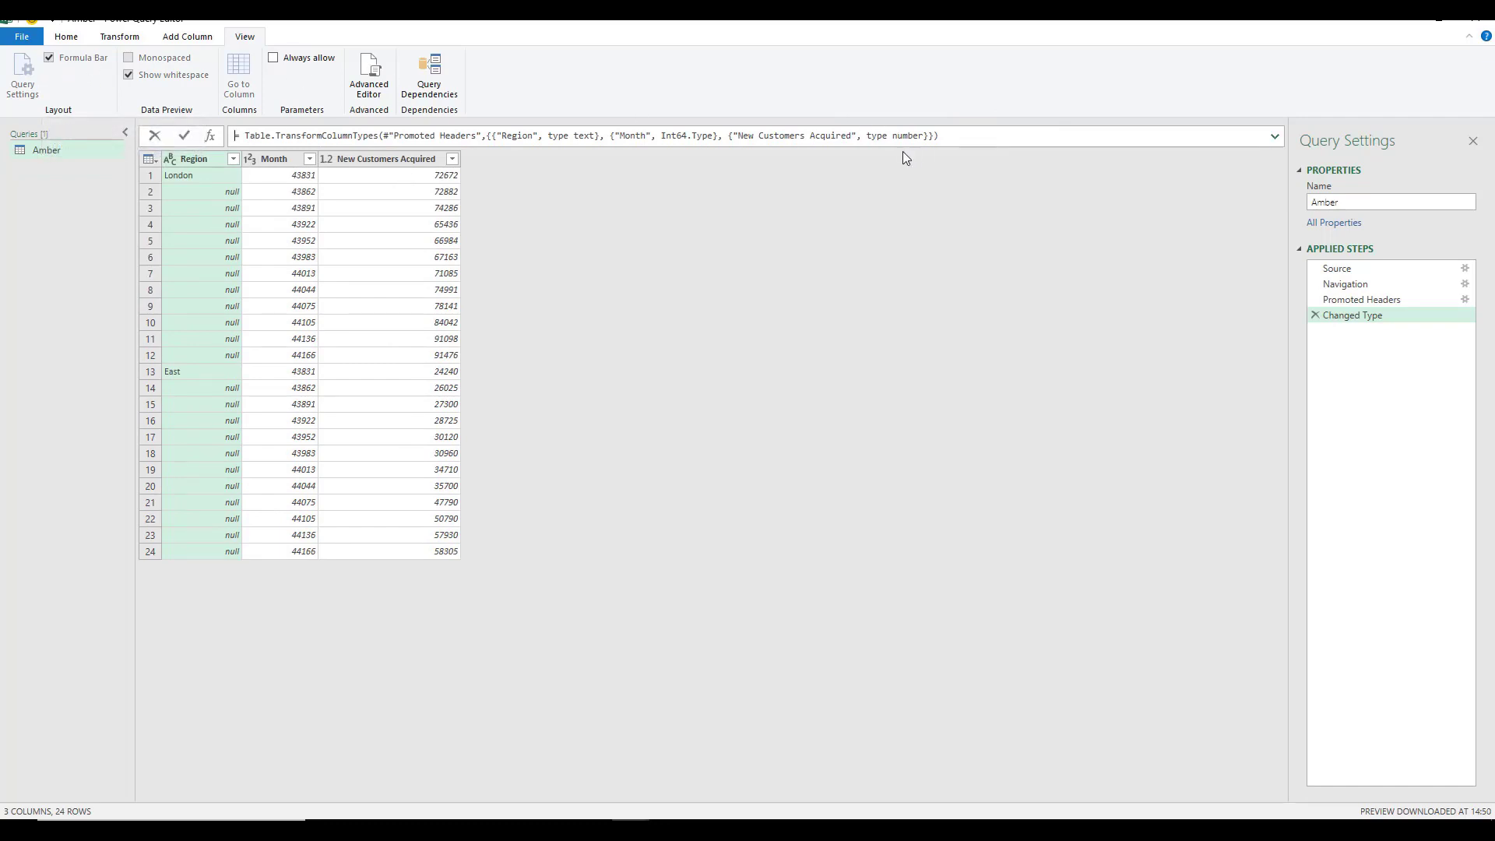
pyautogui.click(49, 62)
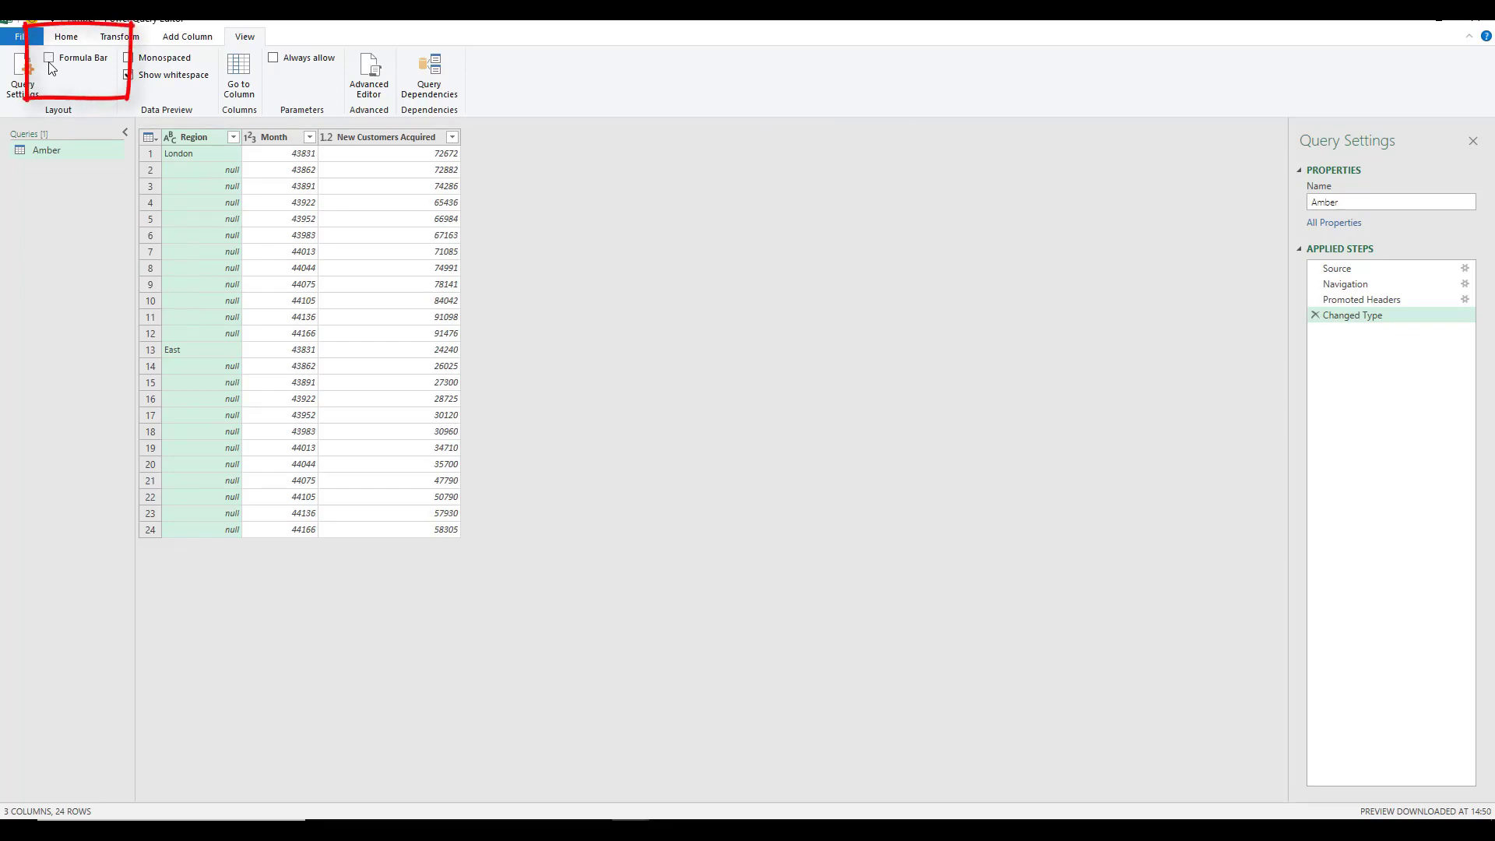
# Step: Collapse the Queries pane and expand it again
pyautogui.click(66, 39)
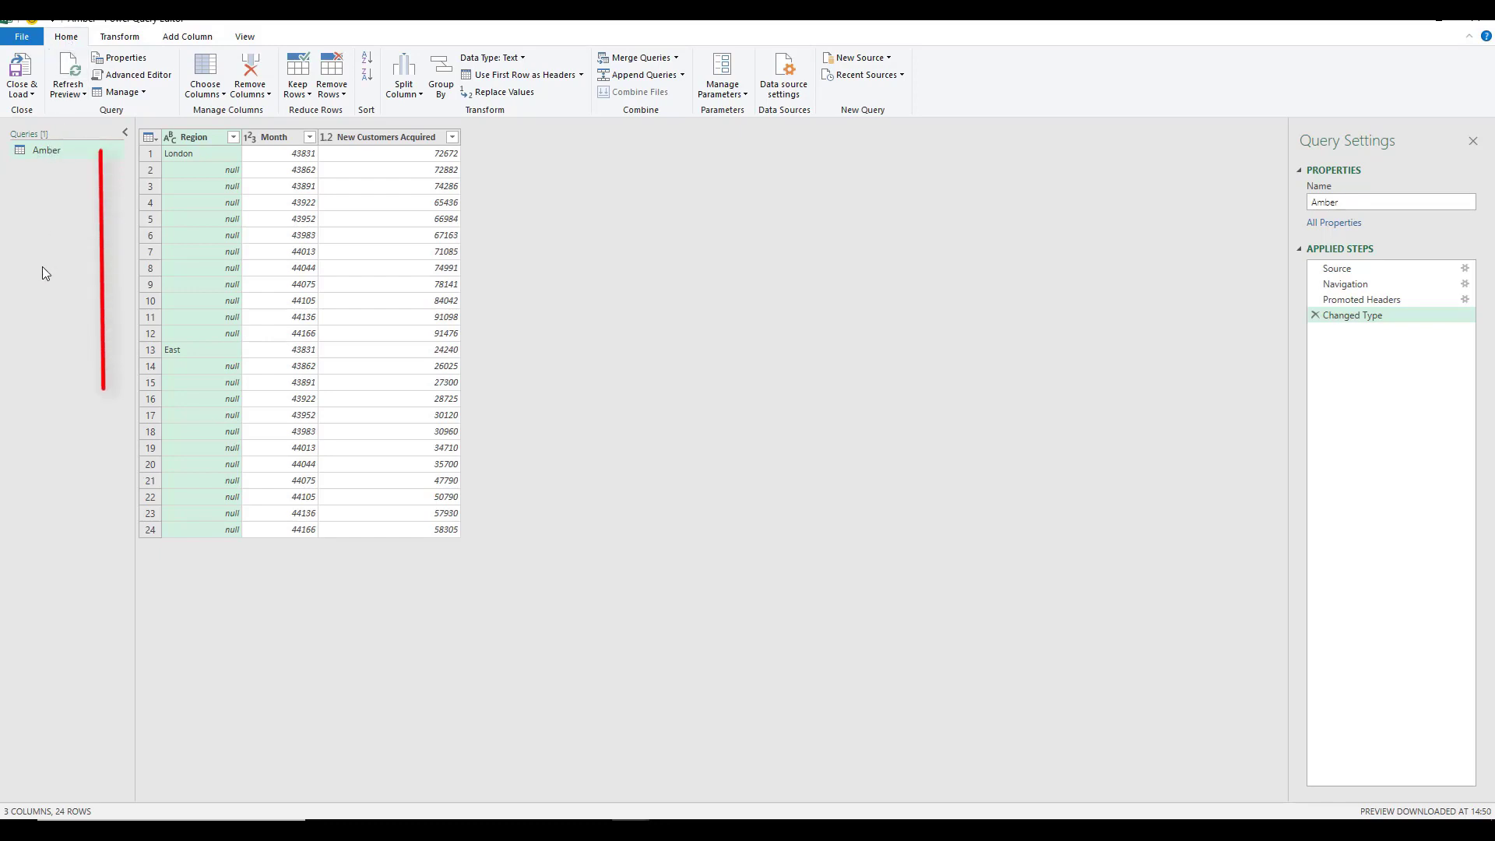
pyautogui.click(125, 133)
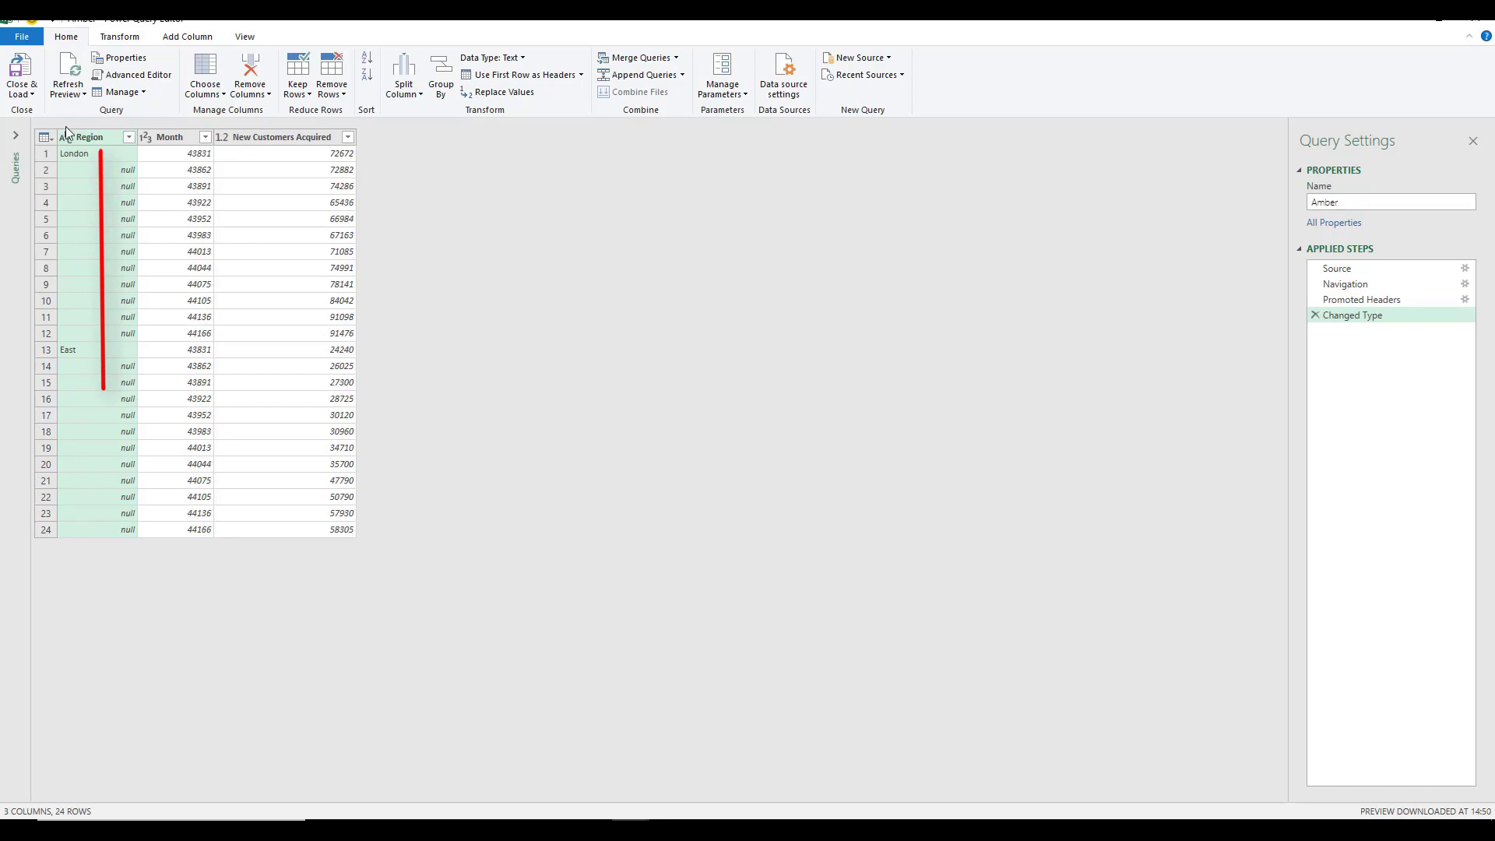
pyautogui.click(17, 135)
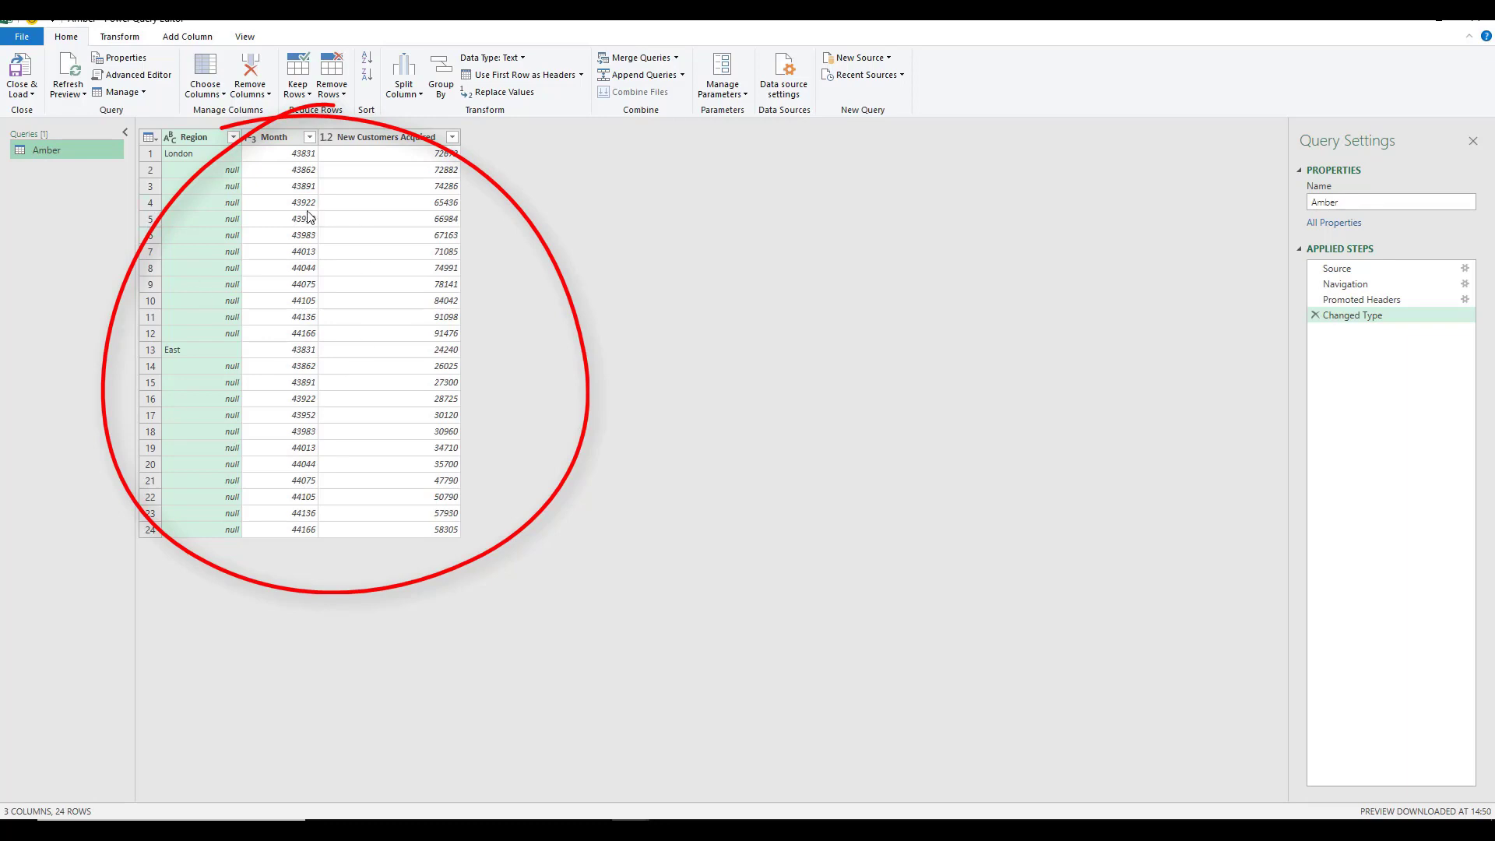
# Step: View the actions available for the query and highlight the Region, Month and New Customers Acquired columns in turn
pyautogui.rightClick(38, 156)
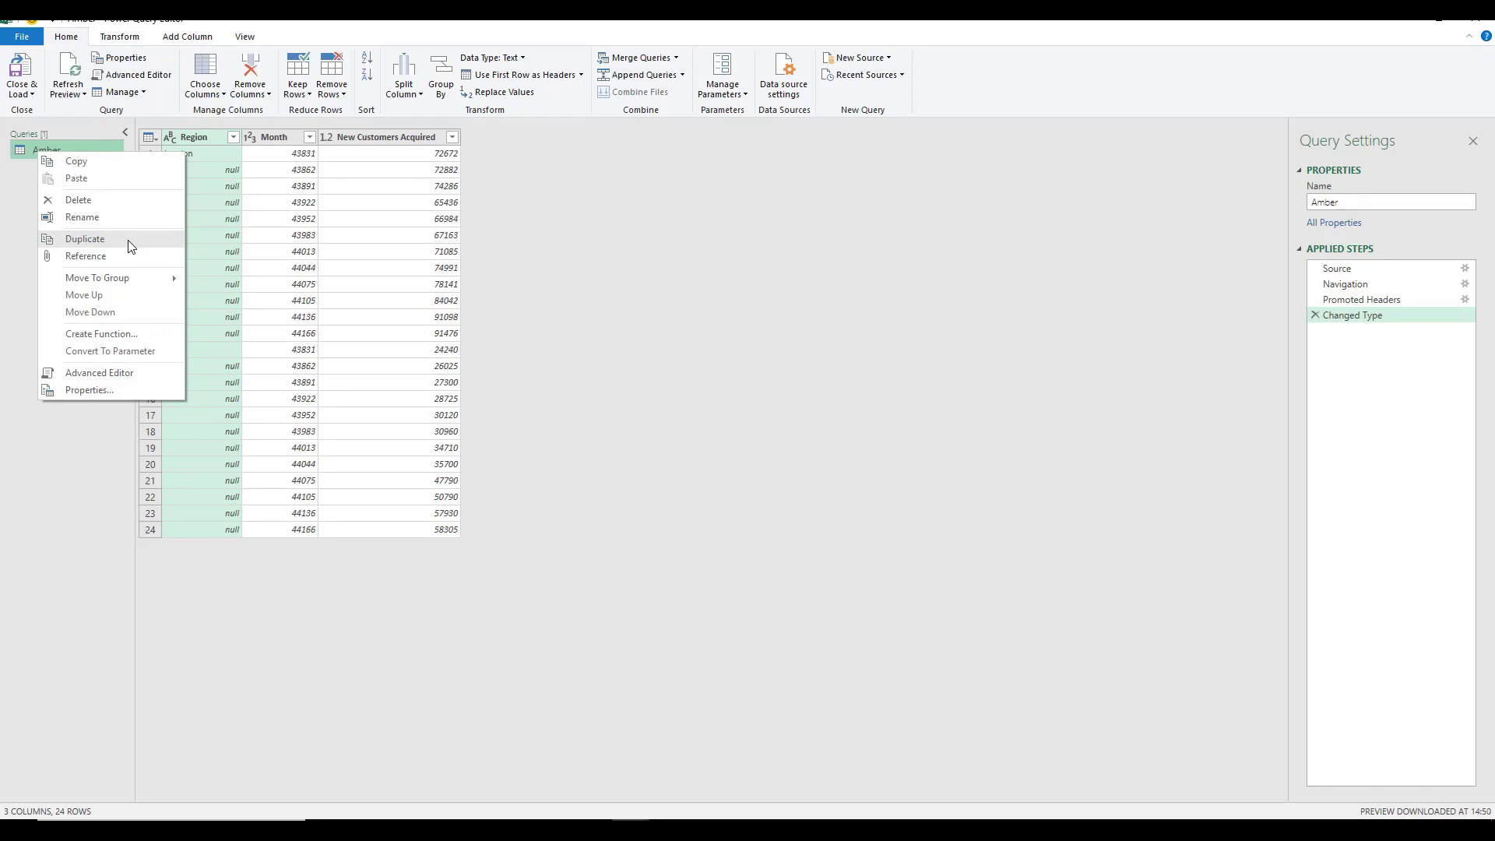
pyautogui.click(265, 169)
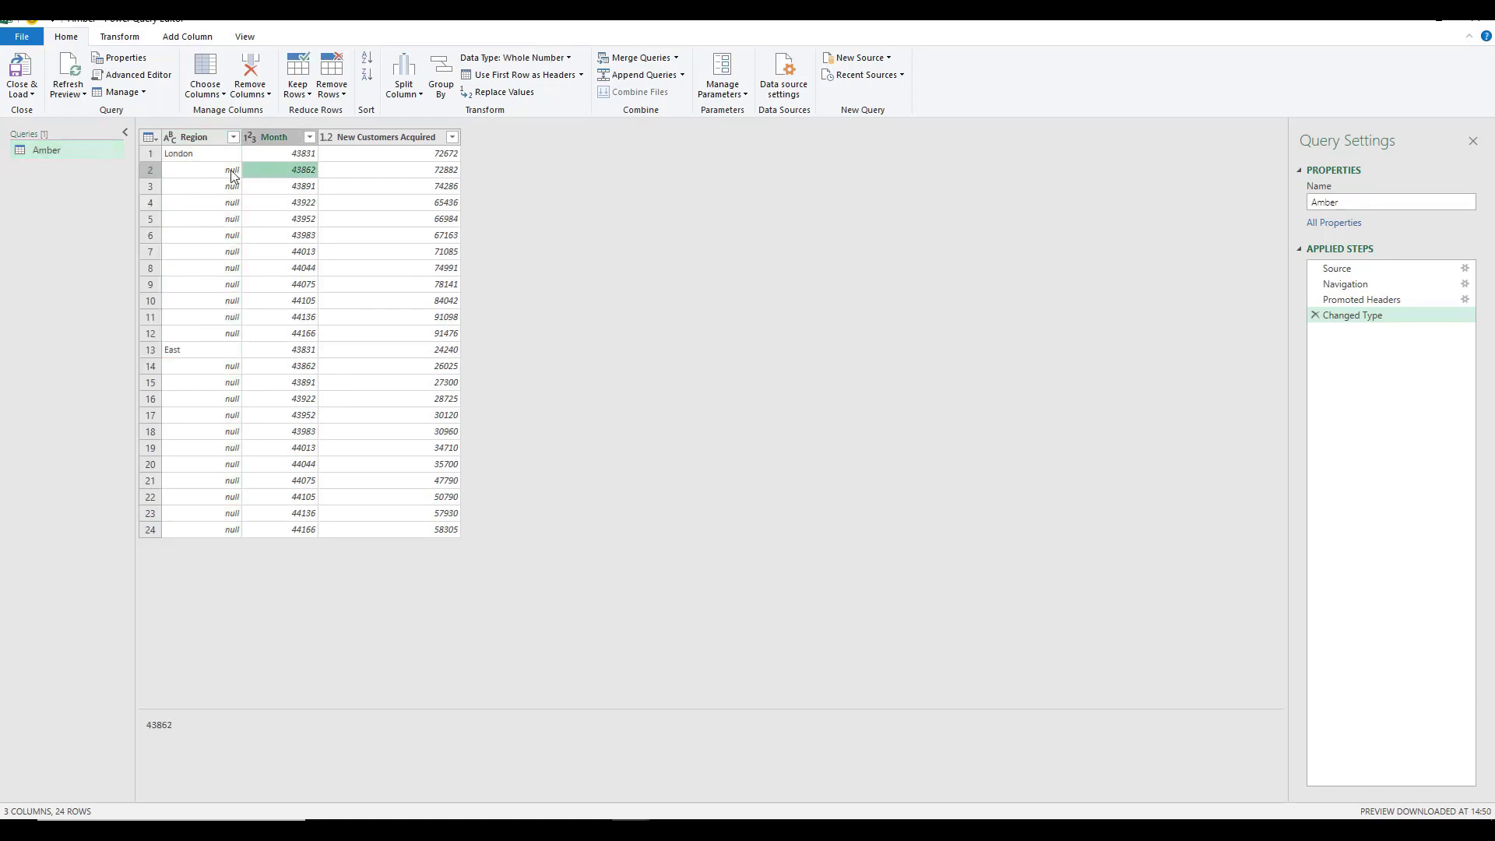
pyautogui.click(217, 142)
pyautogui.click(293, 144)
pyautogui.click(370, 142)
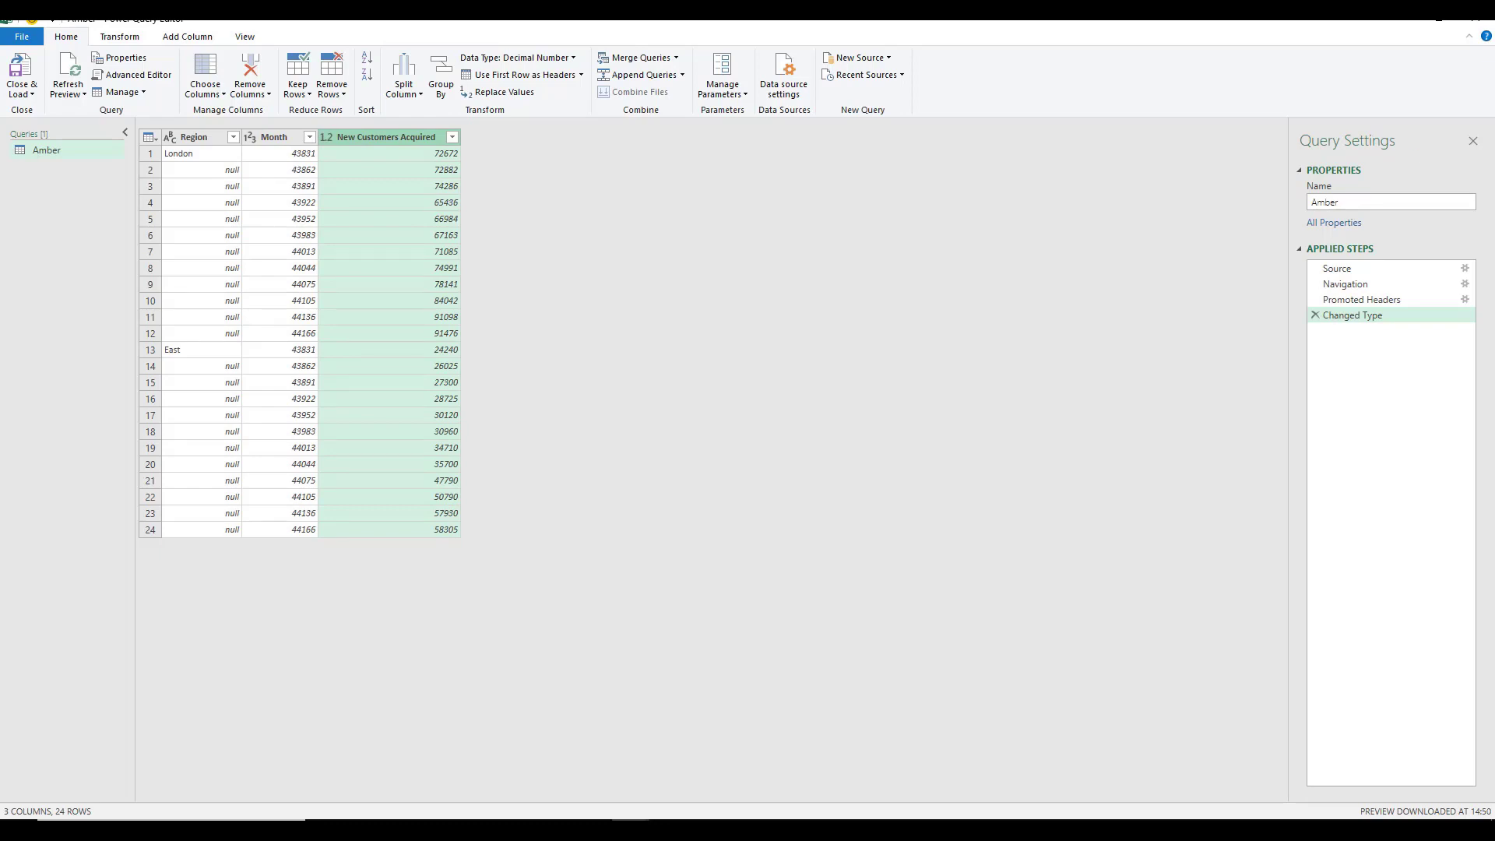
# Step: Close the Query Settings pane and bring it back
pyautogui.click(1476, 143)
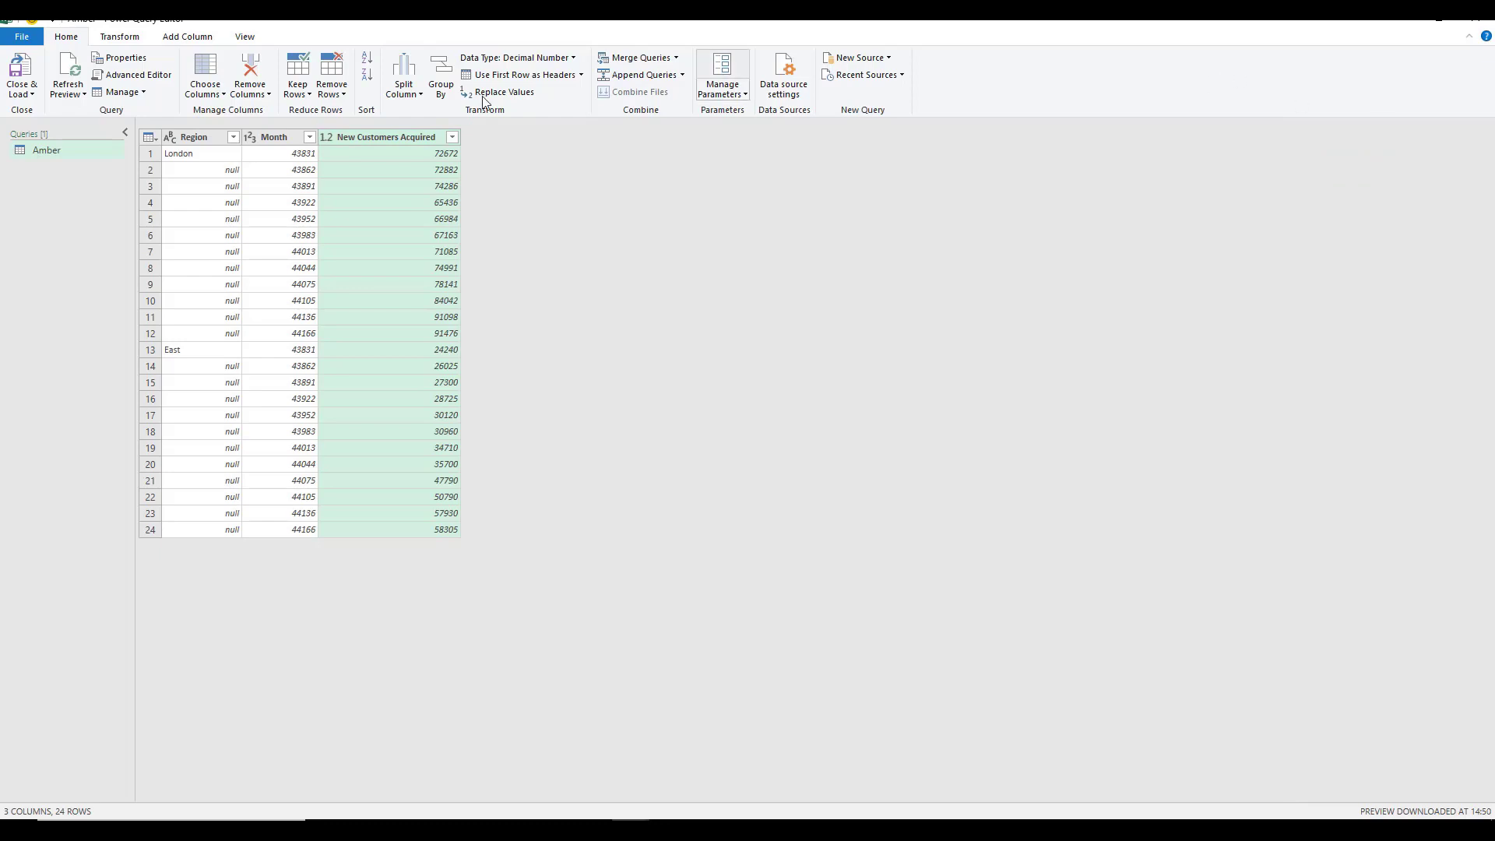
pyautogui.click(118, 93)
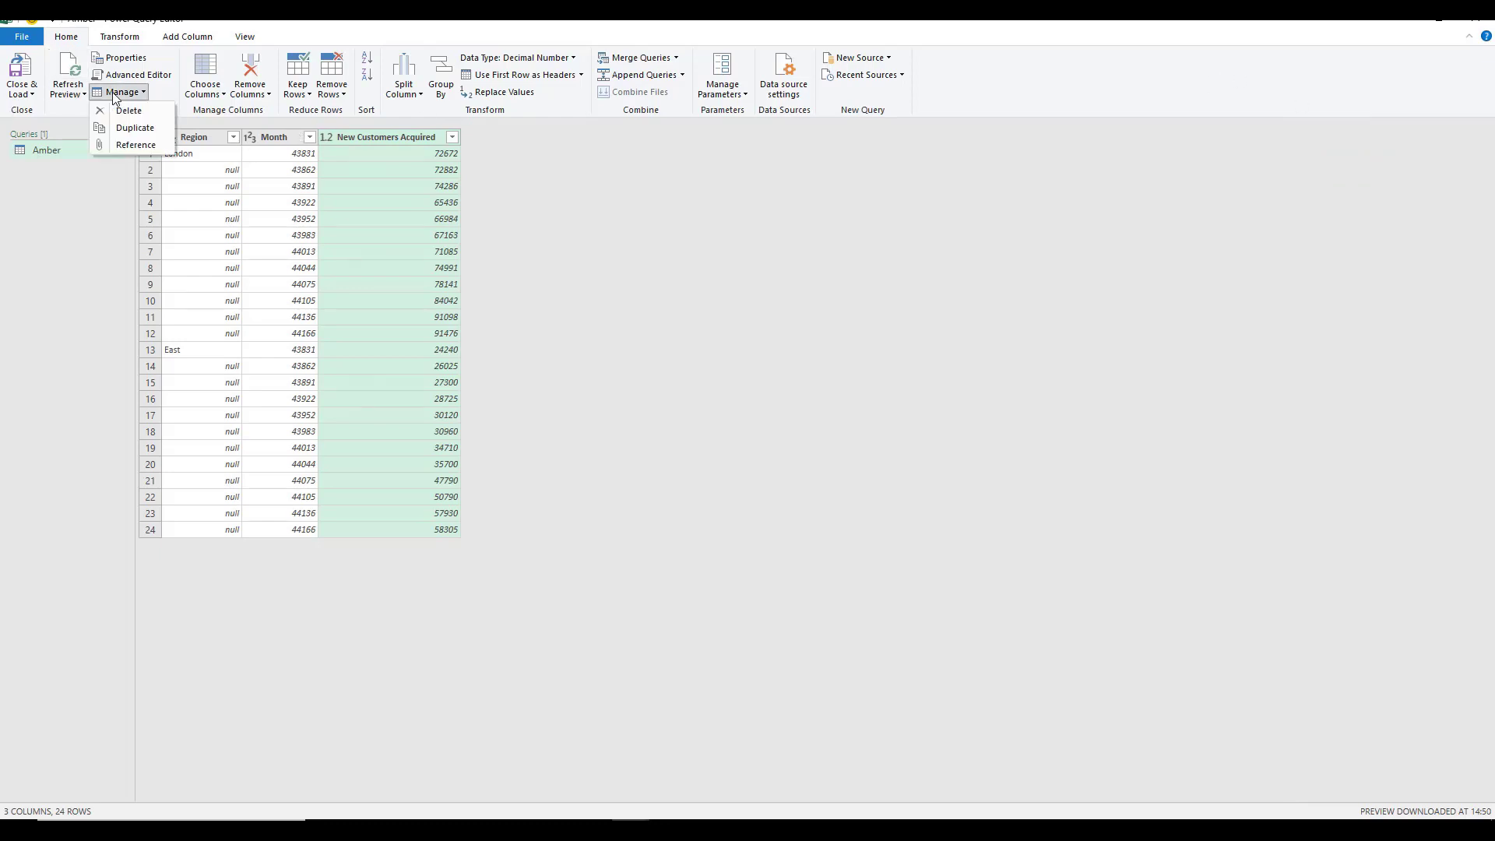
pyautogui.click(245, 37)
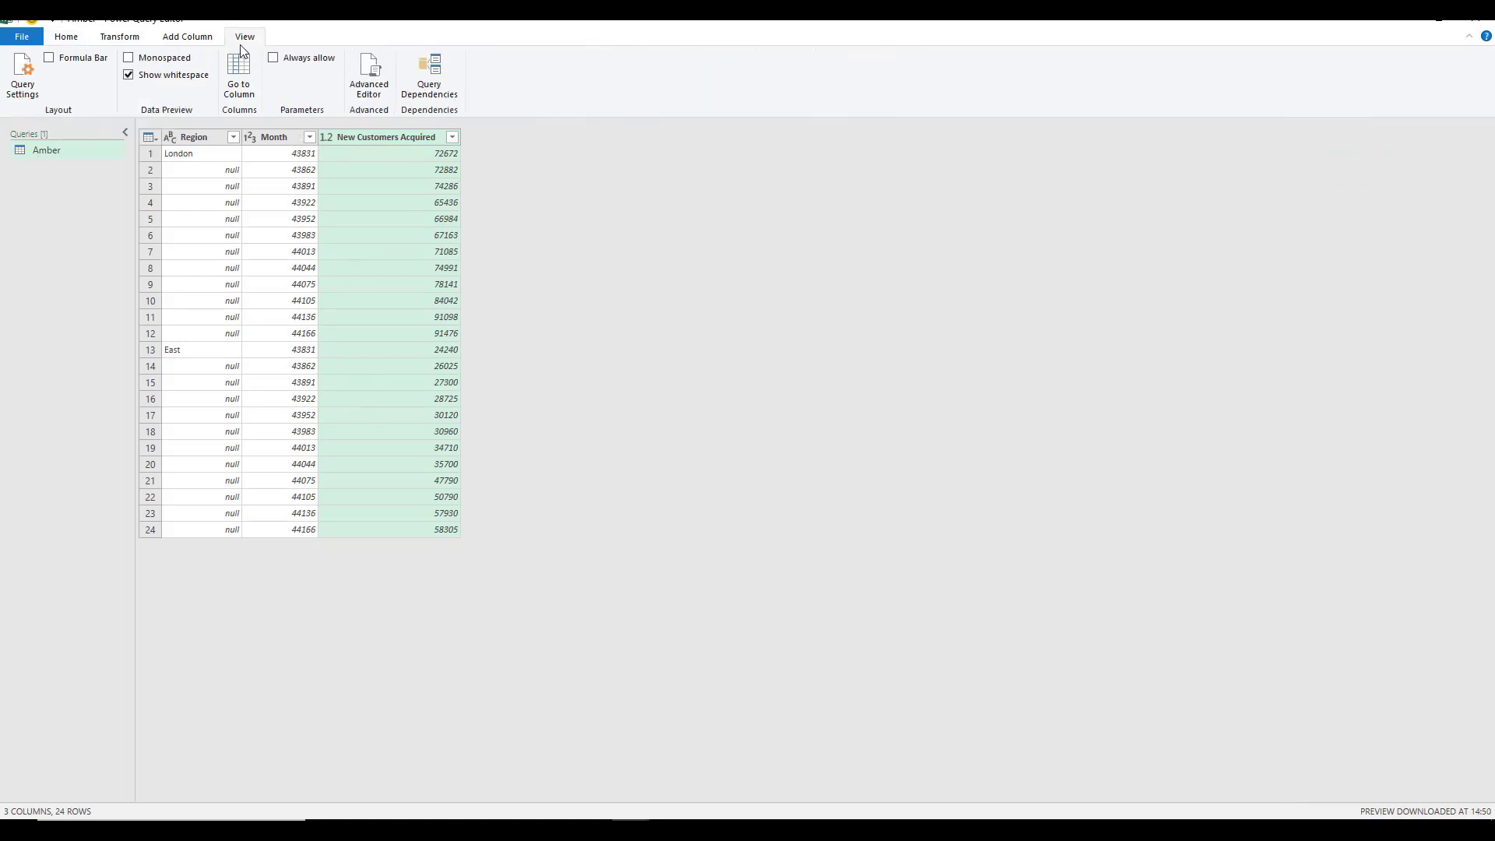
pyautogui.click(22, 87)
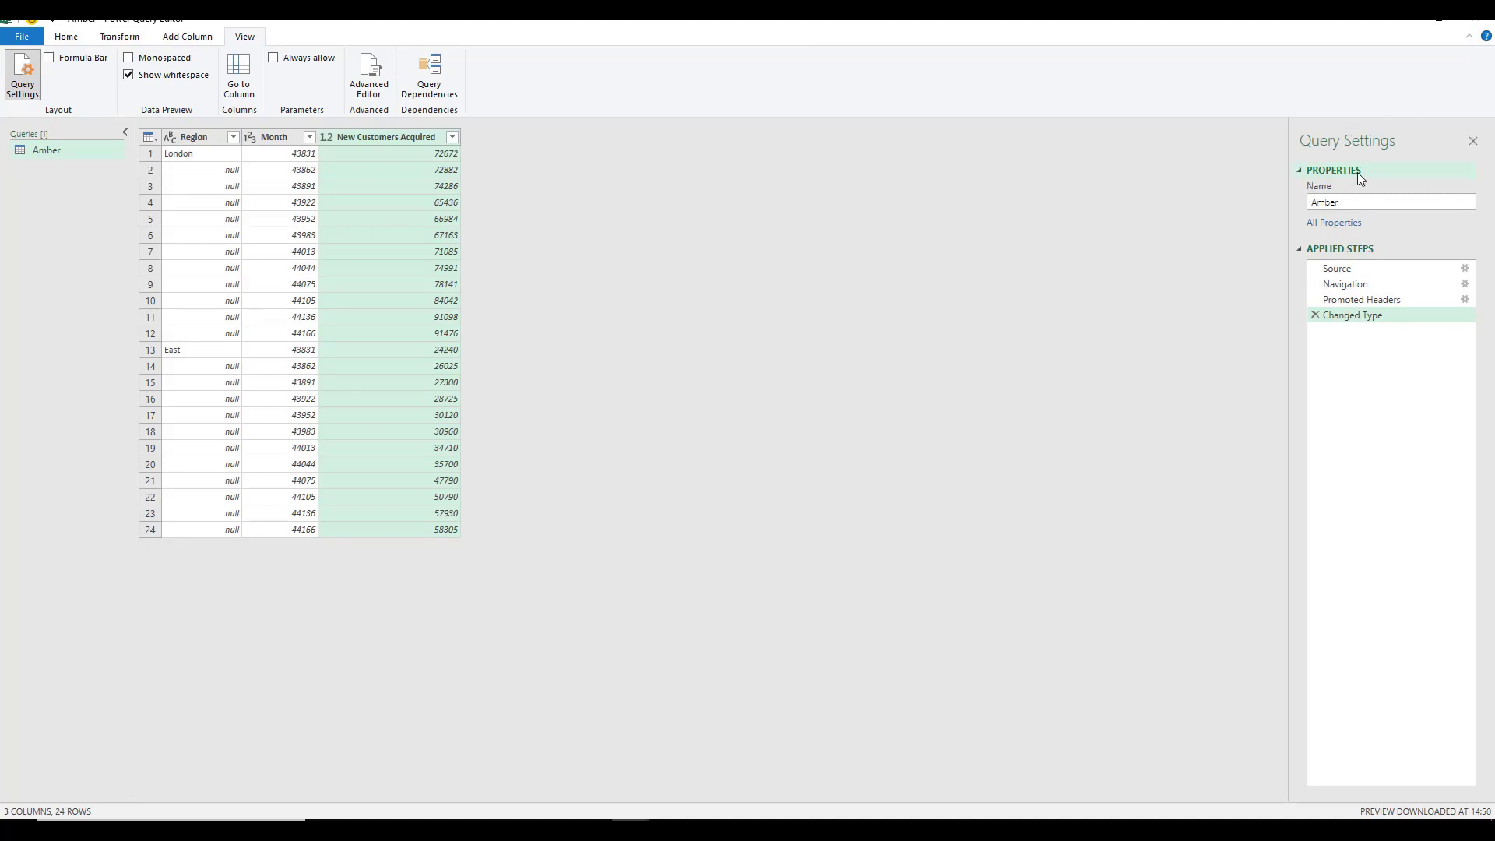
# Step: Examine the query's name and preview the data at each applied step from Source through Changed Type
pyautogui.click(1358, 204)
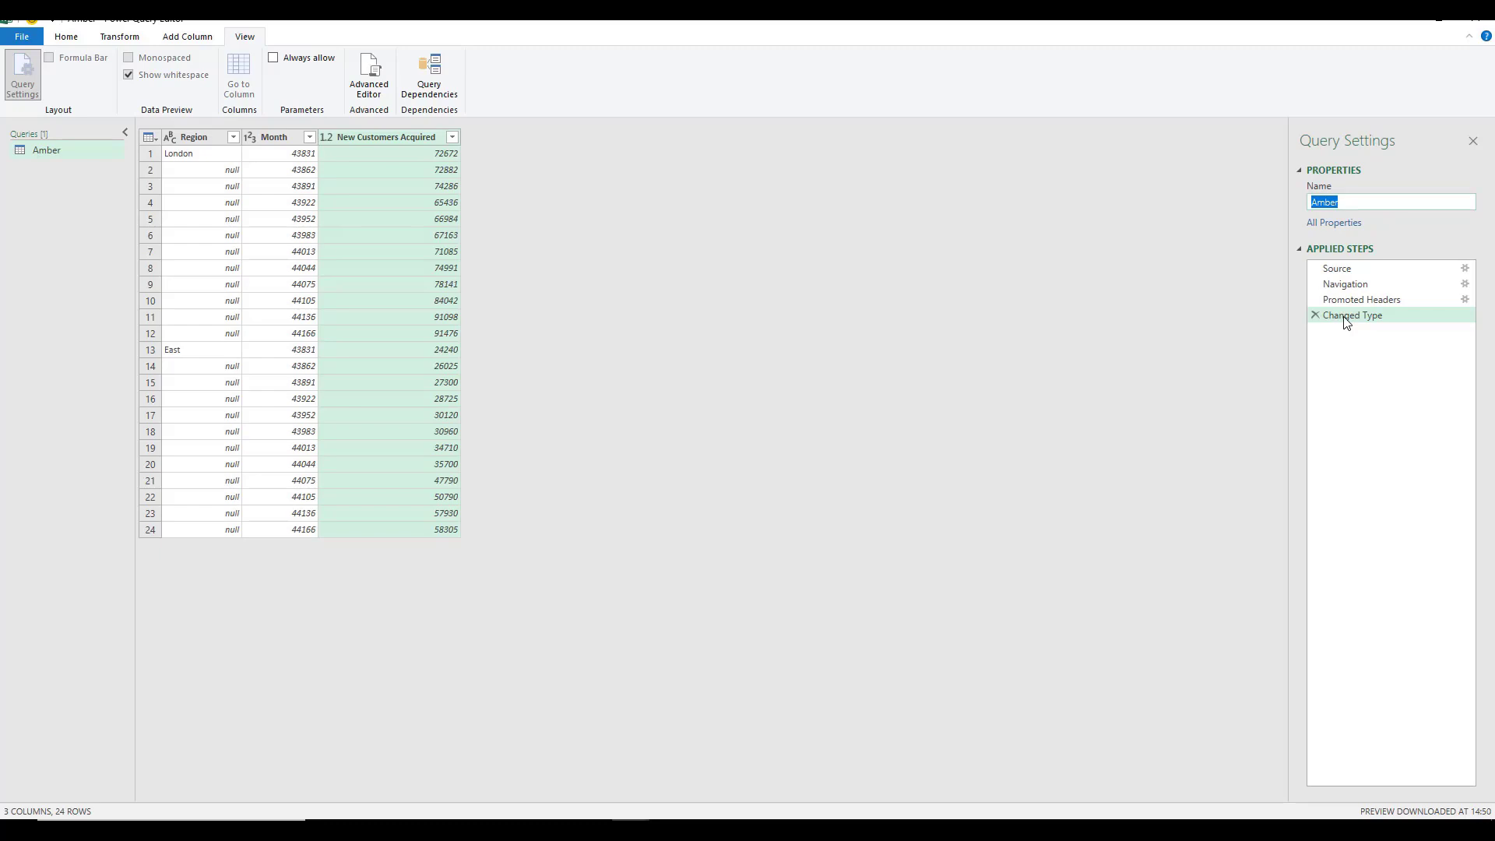
pyautogui.click(1342, 268)
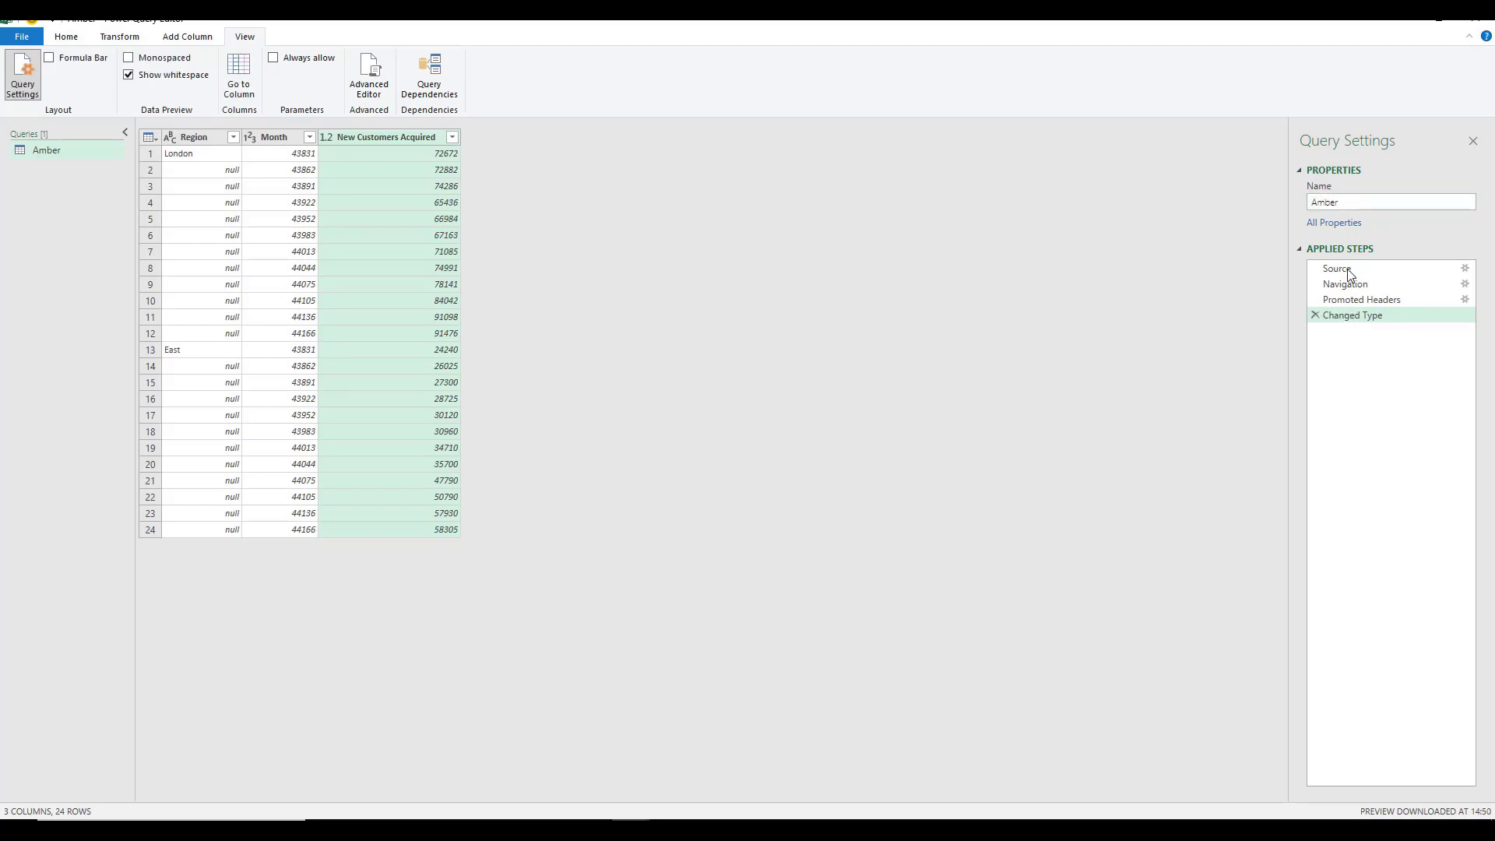
pyautogui.click(1341, 282)
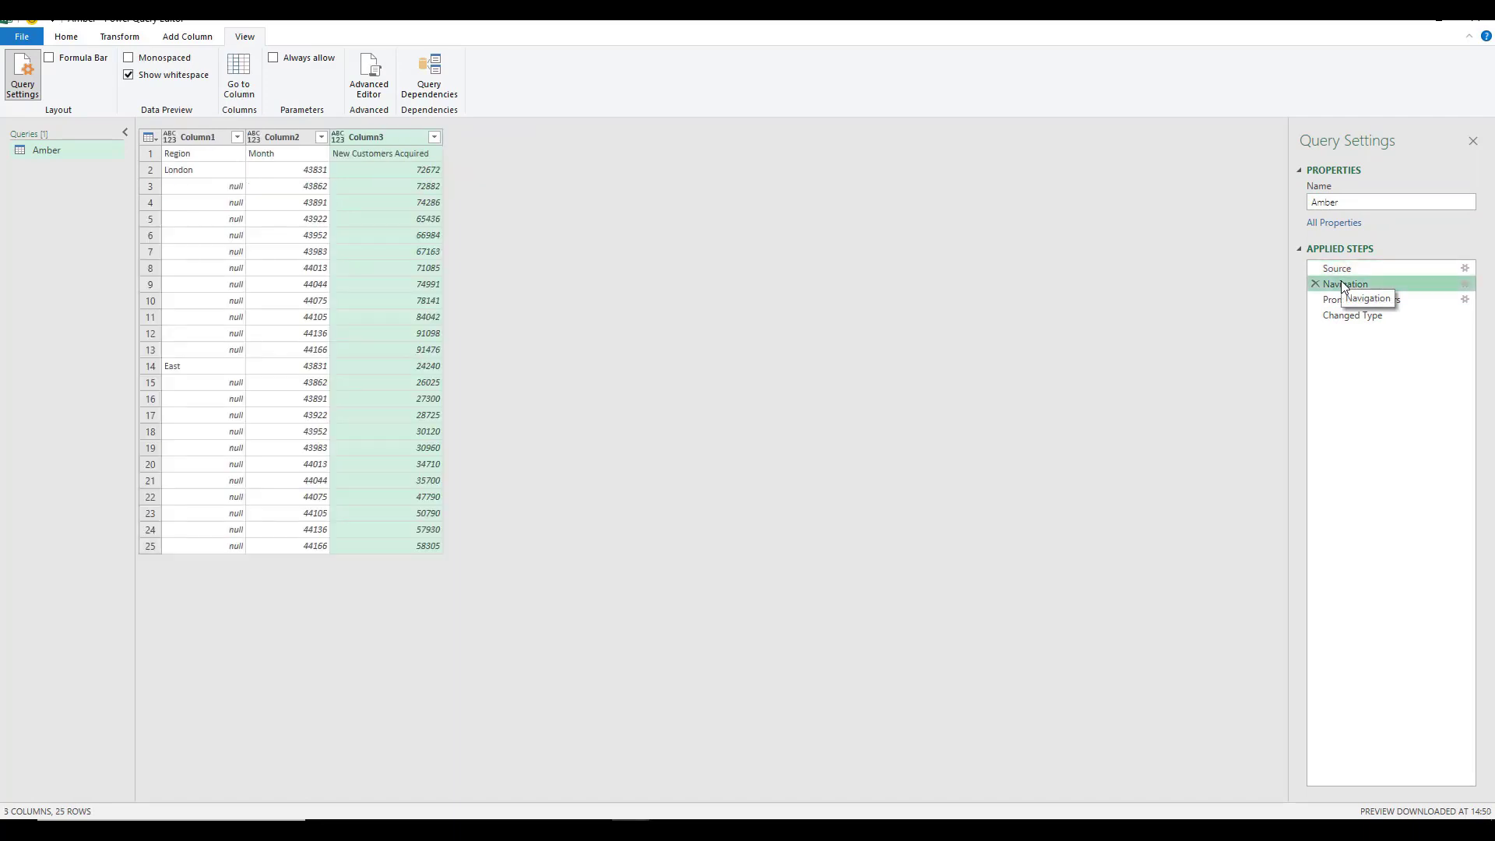
pyautogui.click(1340, 299)
pyautogui.click(1338, 316)
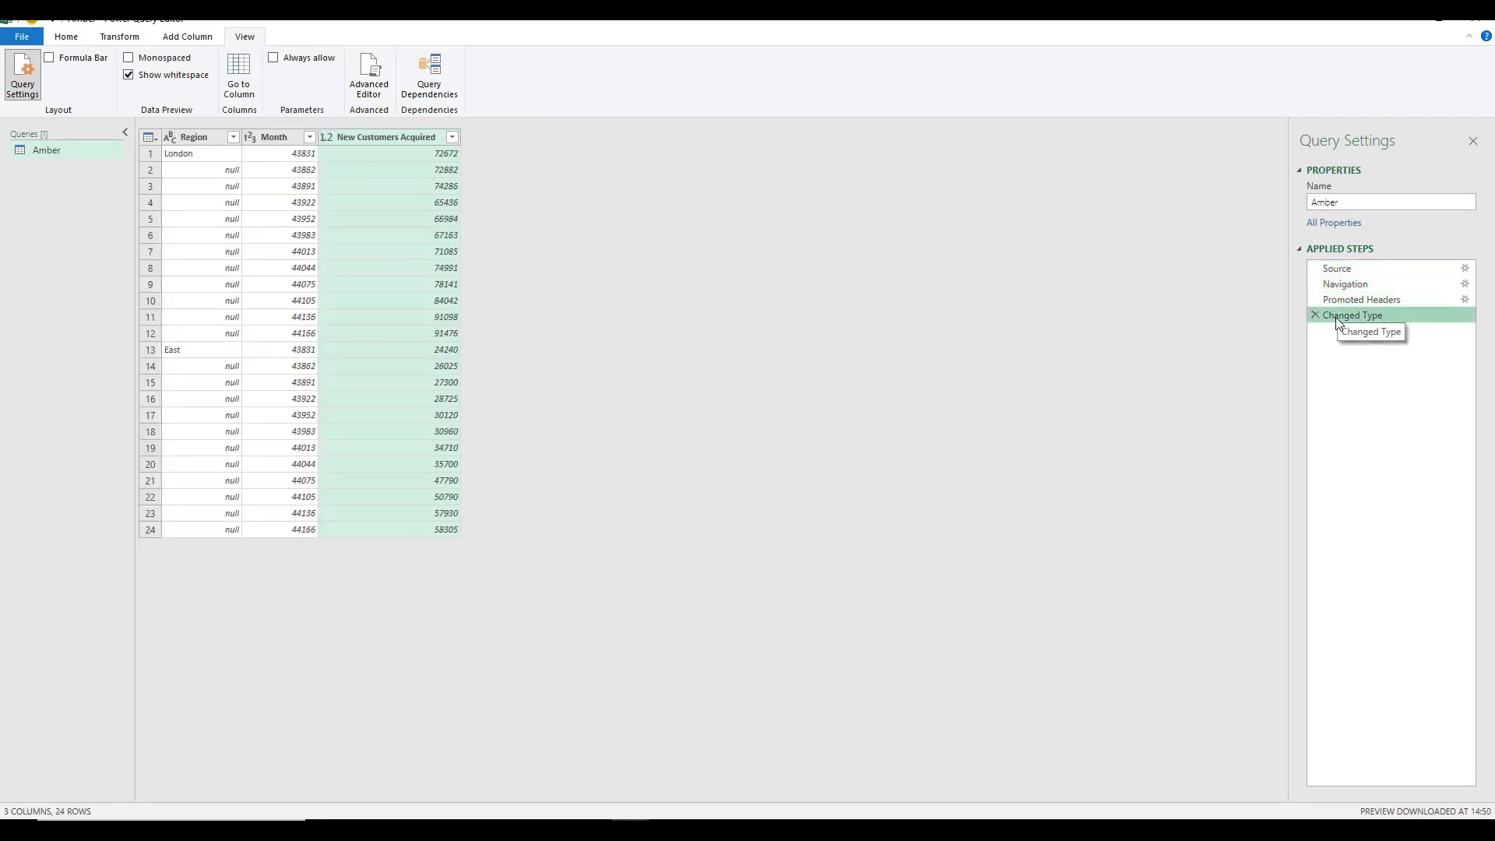
# Step: Check the Source step's file settings without changing them and return to the Changed Type step
pyautogui.click(1466, 269)
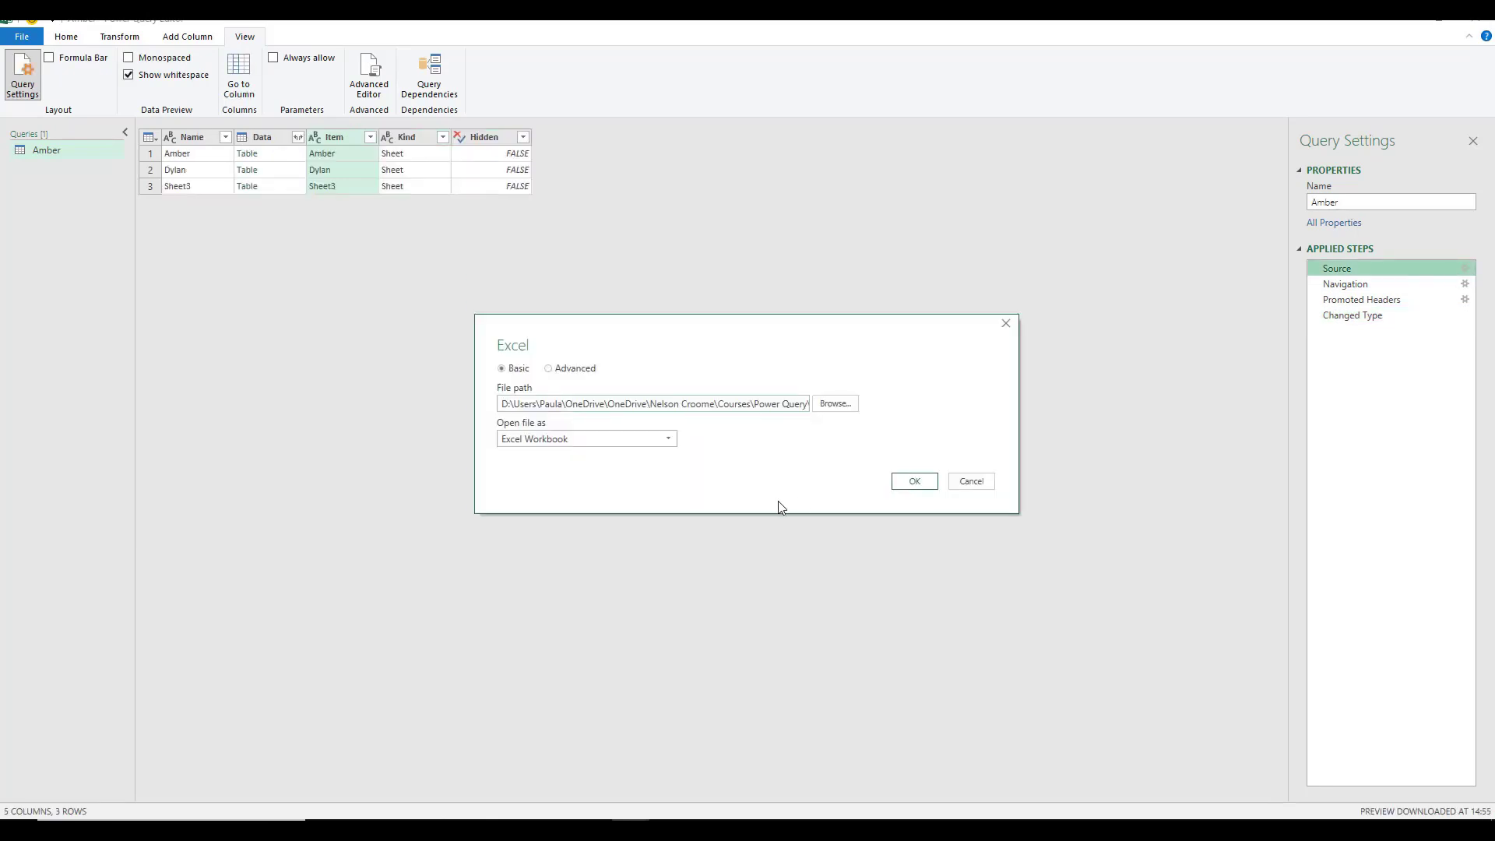
pyautogui.click(972, 483)
pyautogui.click(1335, 316)
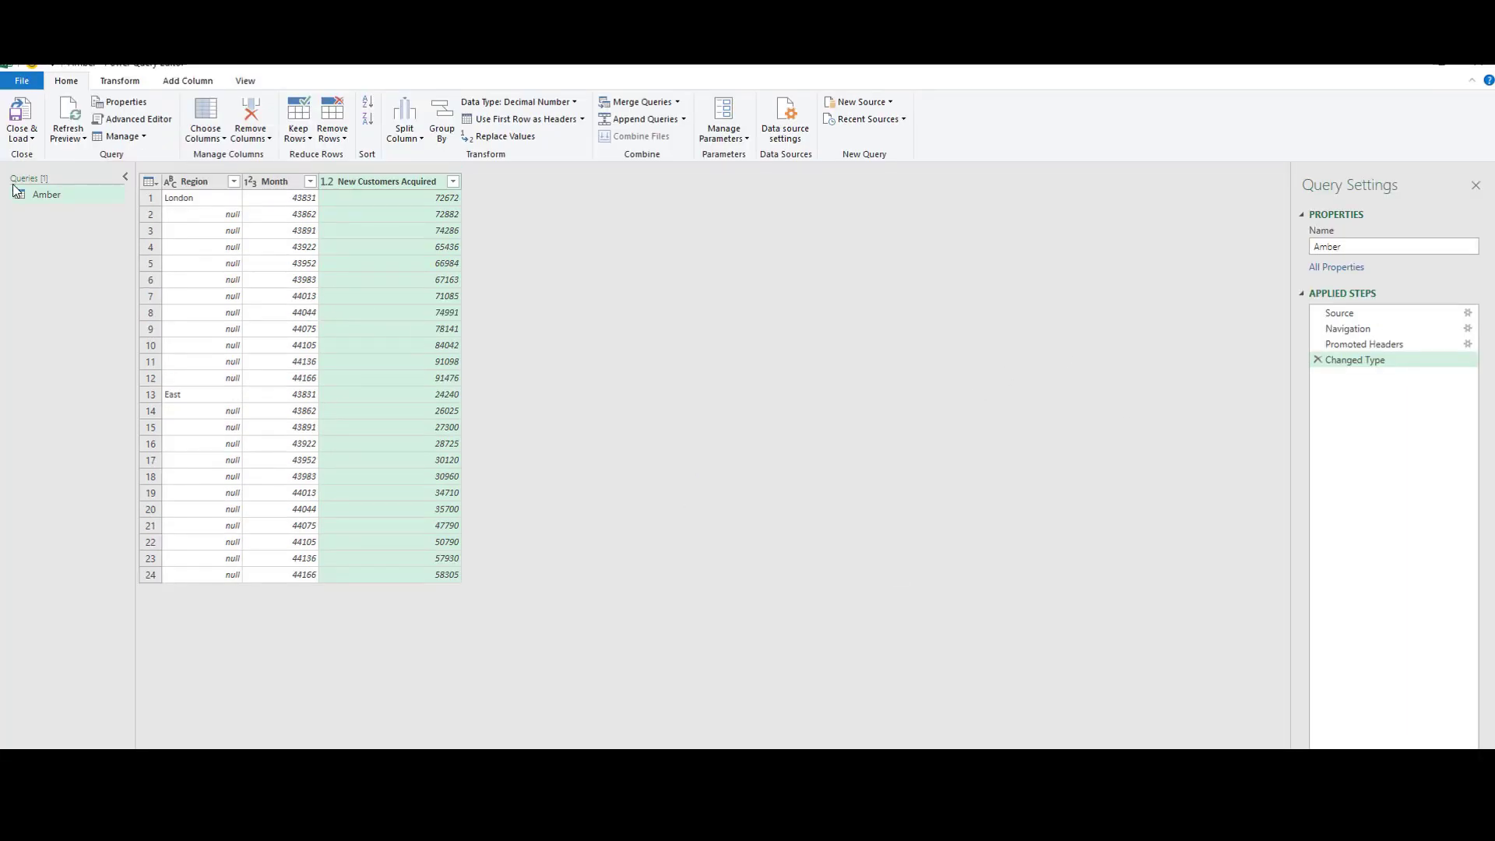
# Step: Load the query to the workbook as Only Create Connection and add its data to the Data Model
pyautogui.click(32, 140)
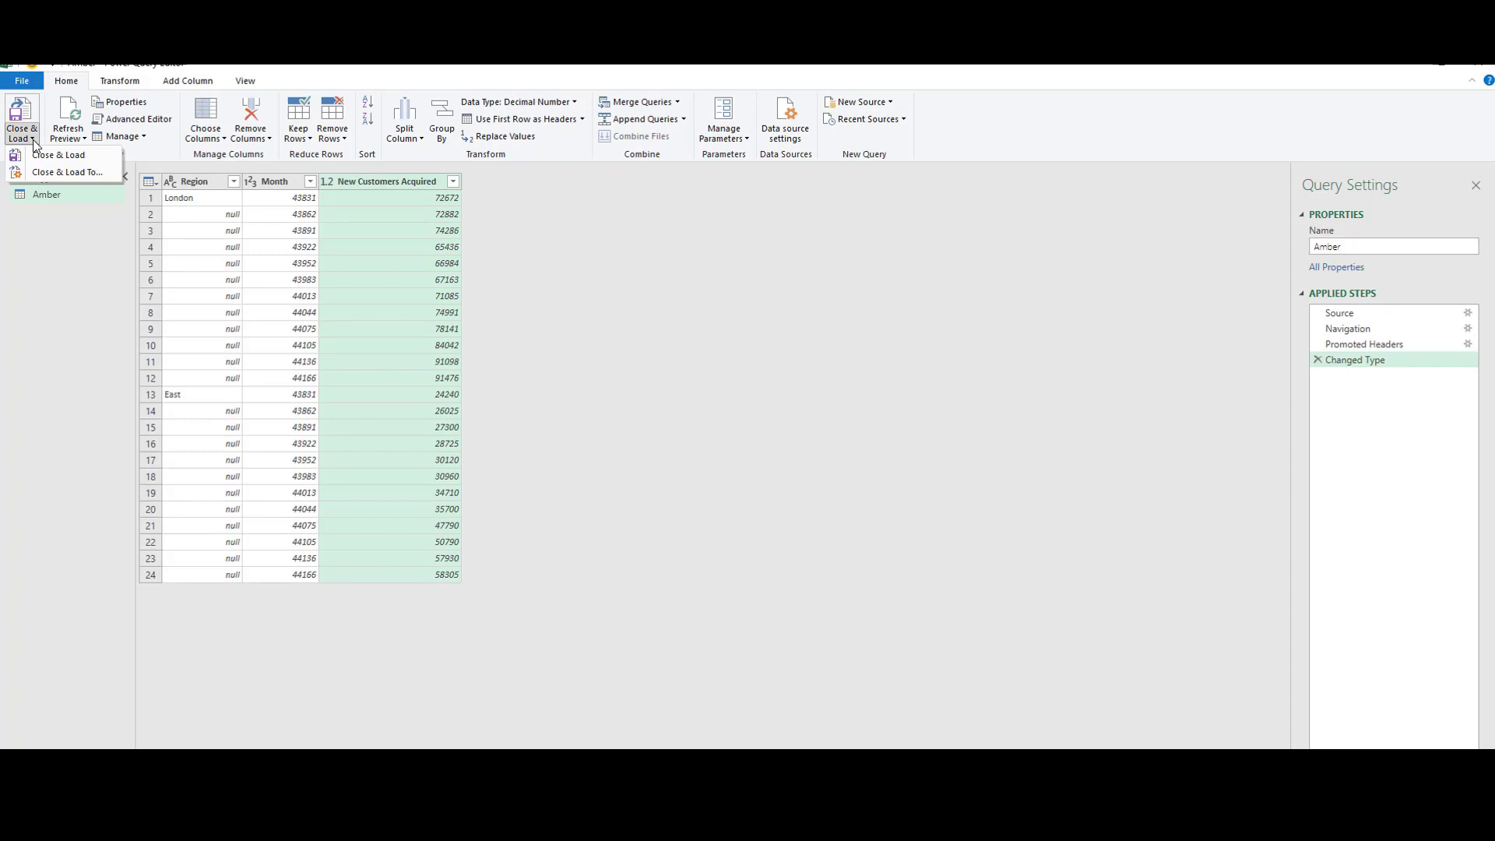
pyautogui.click(73, 174)
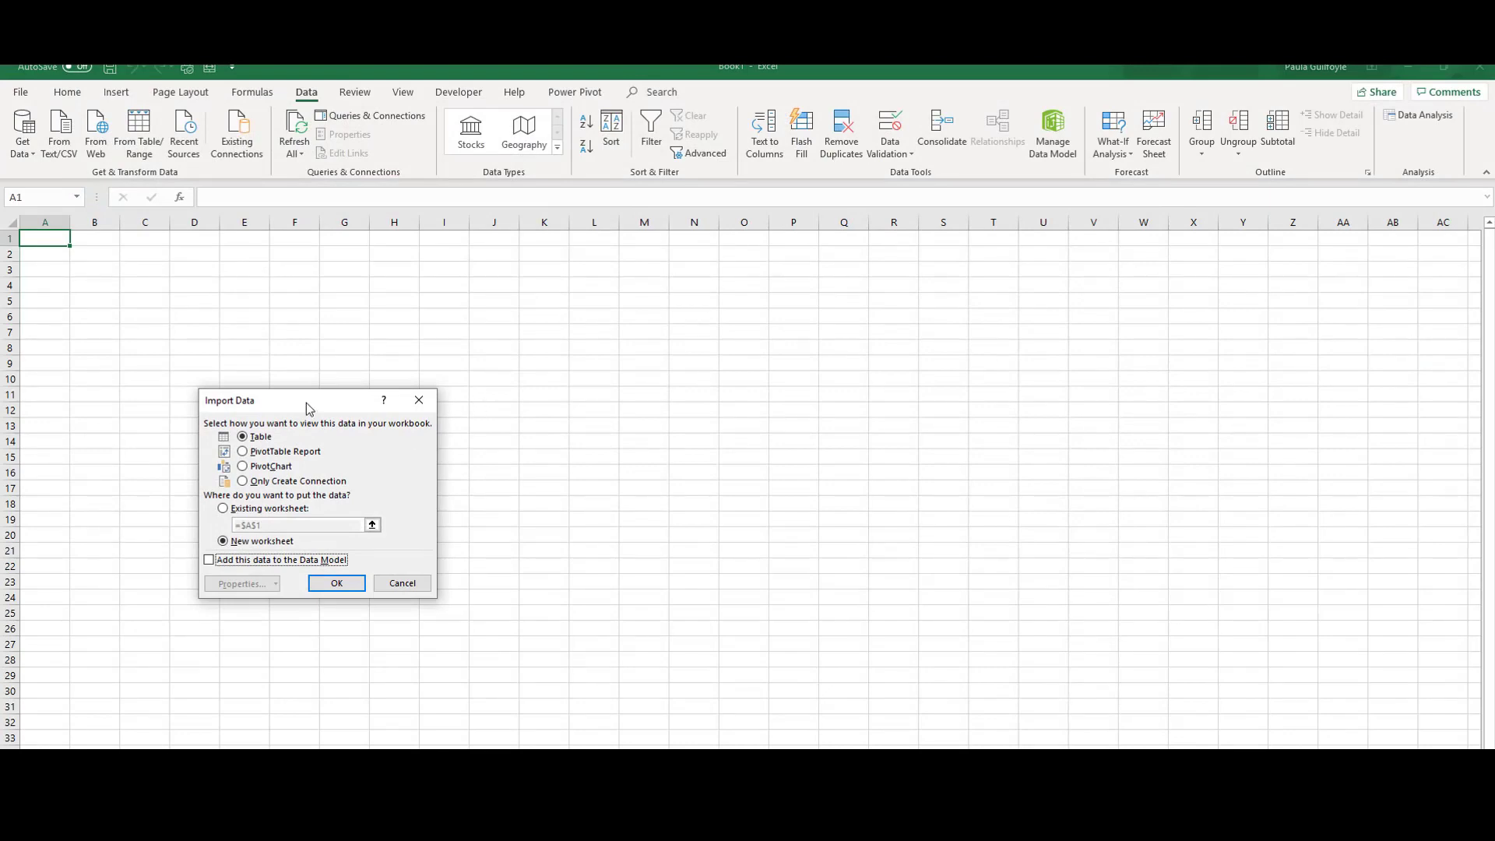
pyautogui.moveTo(307, 403); pyautogui.dragTo(307, 302)
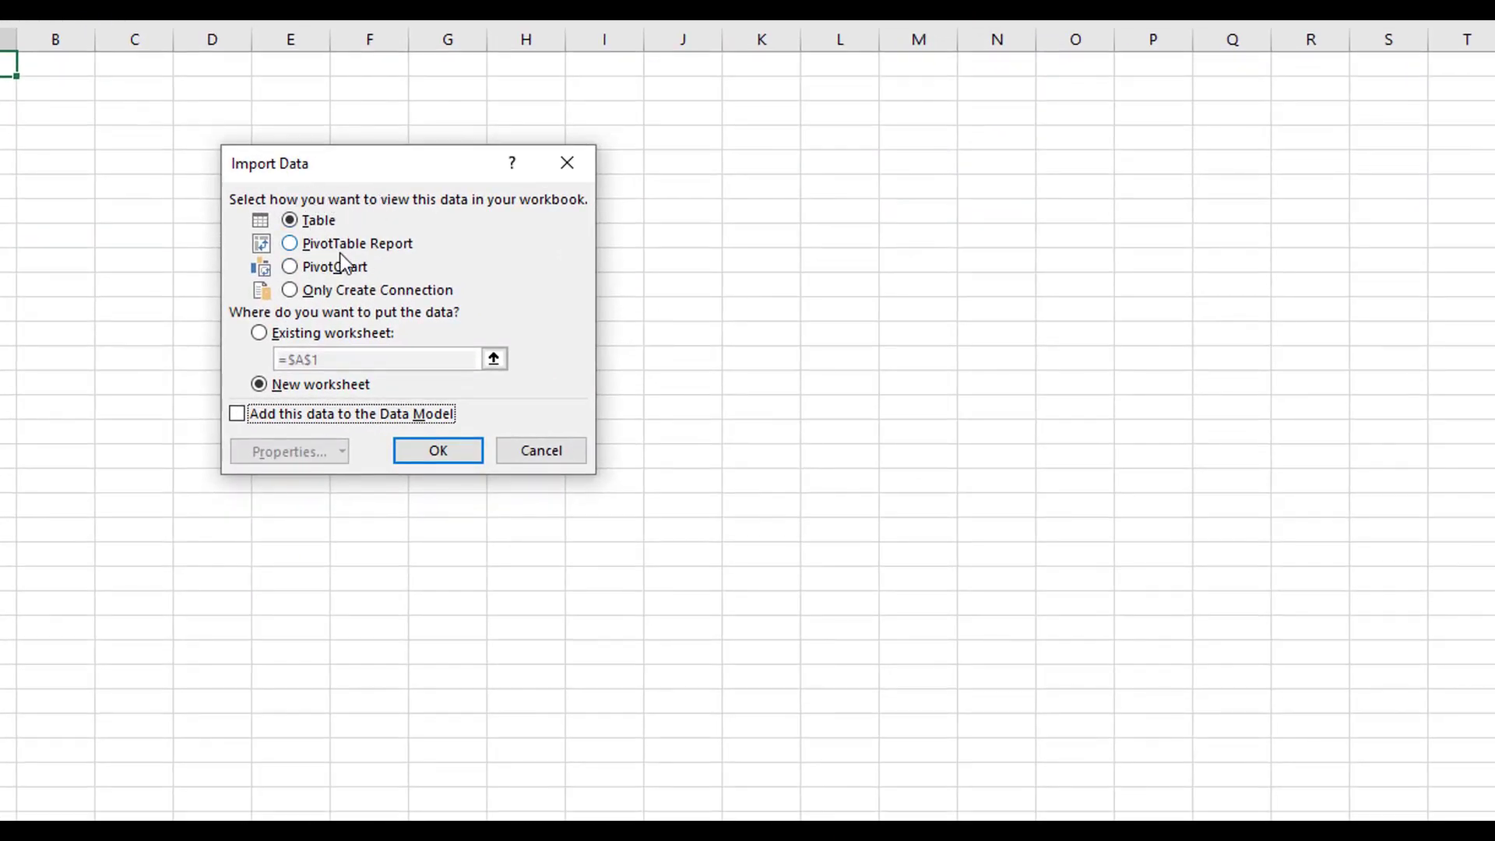
pyautogui.click(290, 290)
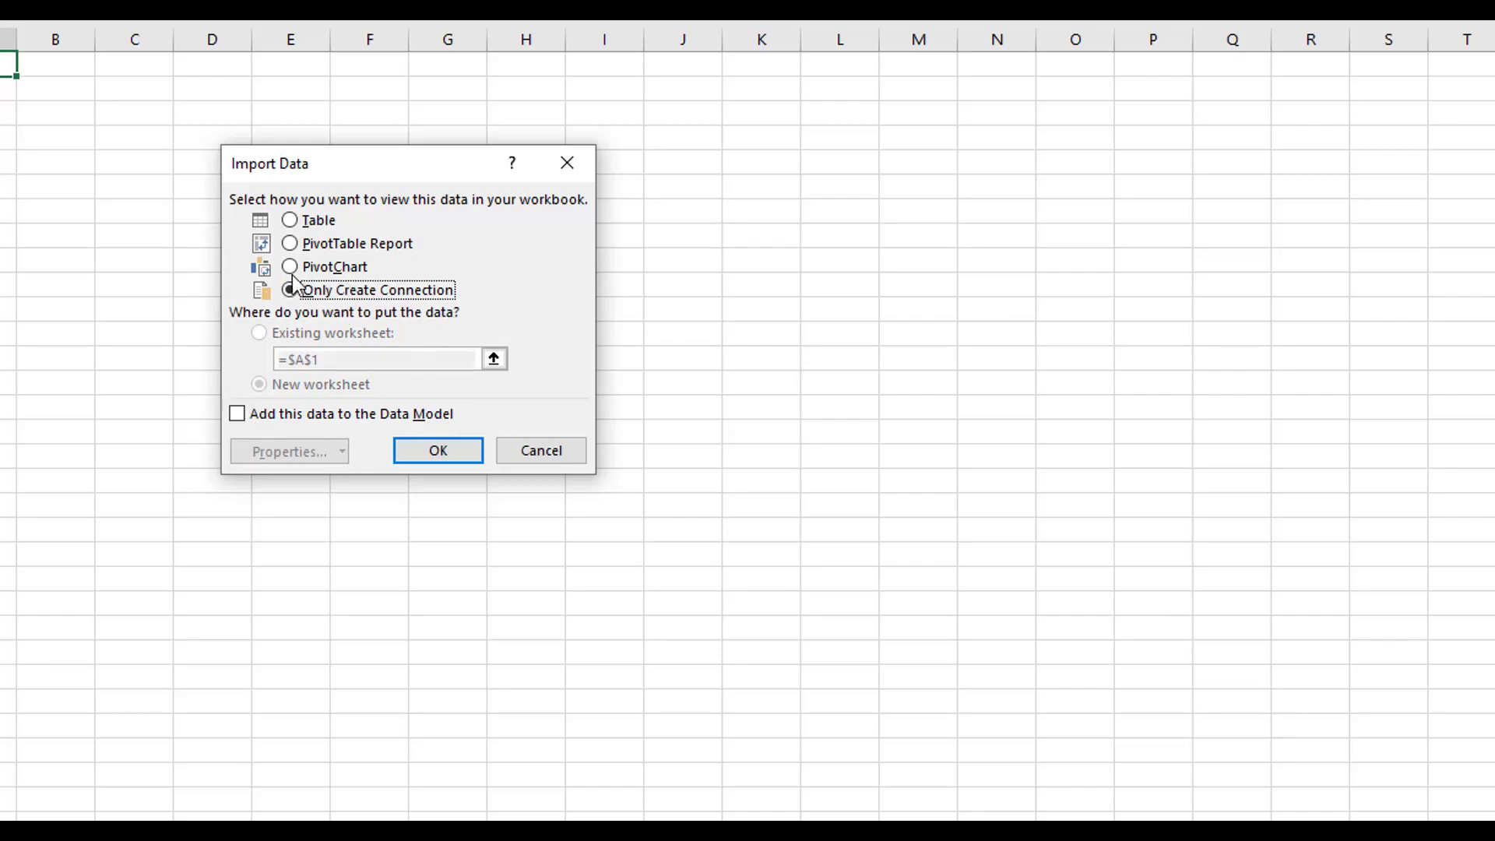
pyautogui.click(237, 414)
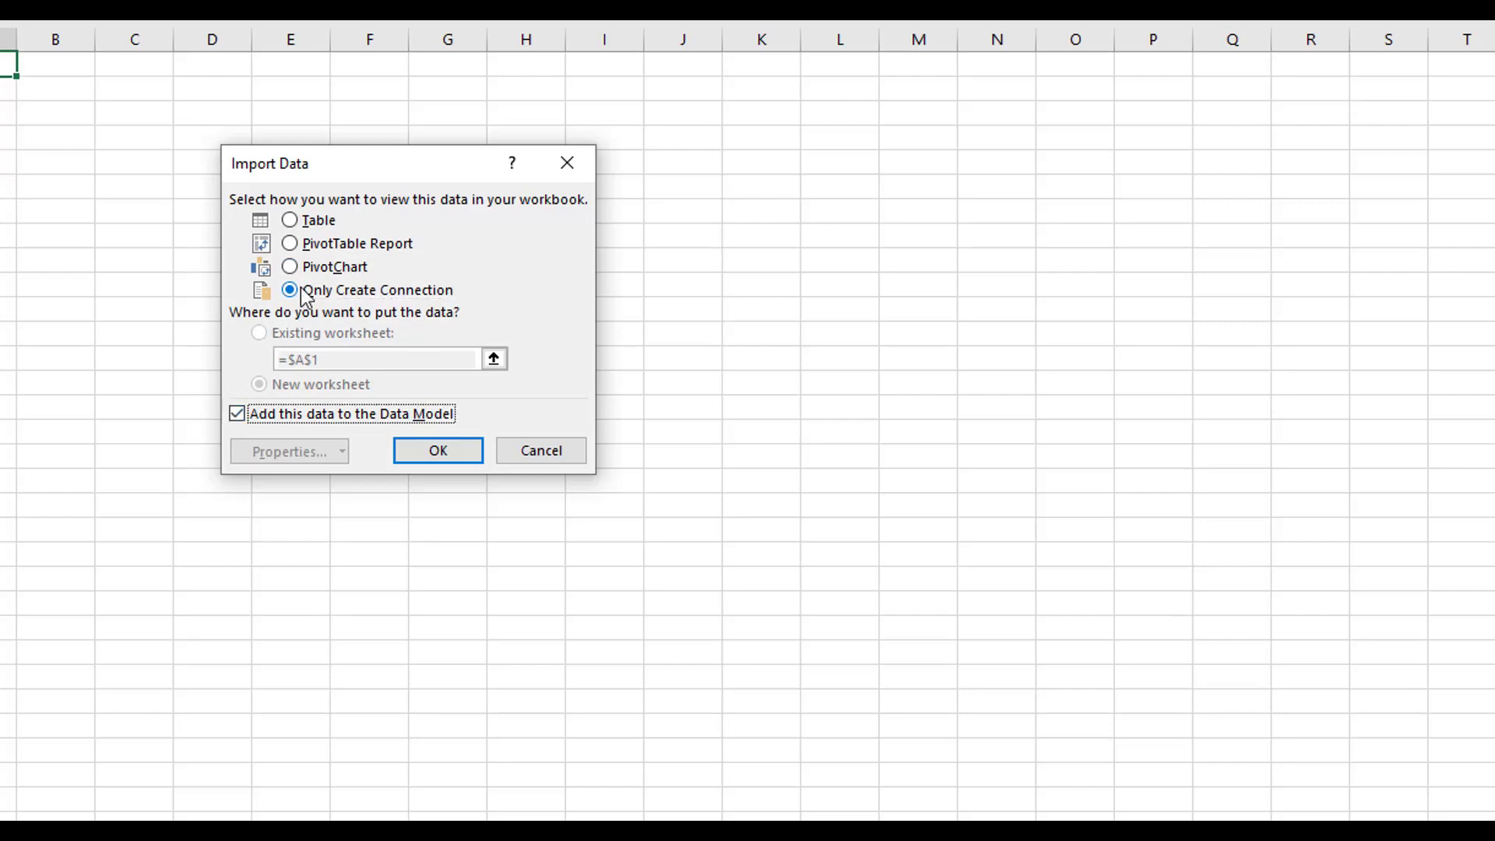
pyautogui.click(439, 453)
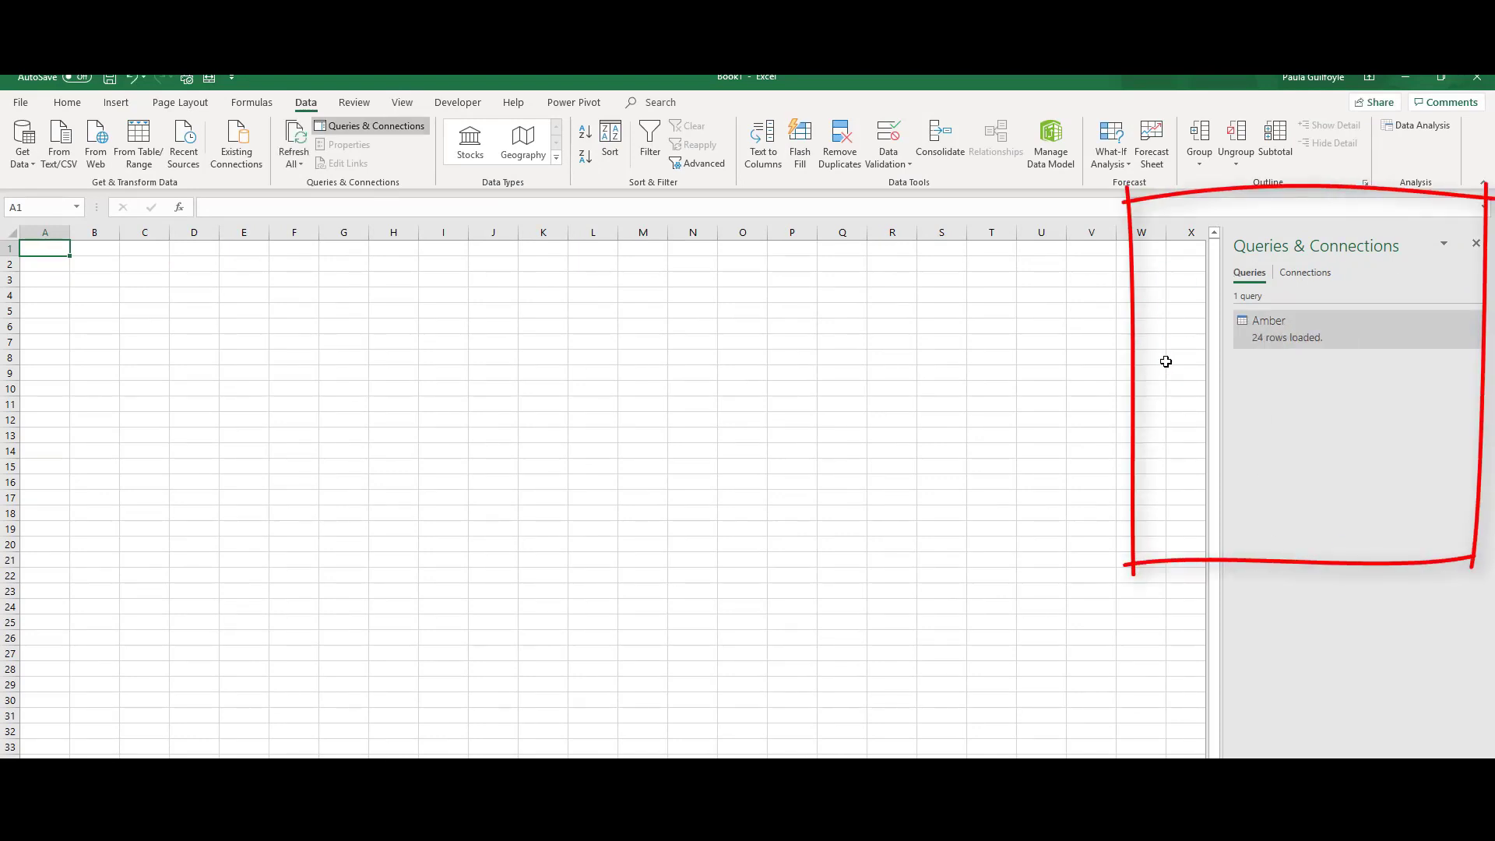
# Step: Examine the loaded query's preview card and its additional actions in Queries & Connections
pyautogui.moveTo(1285, 334)
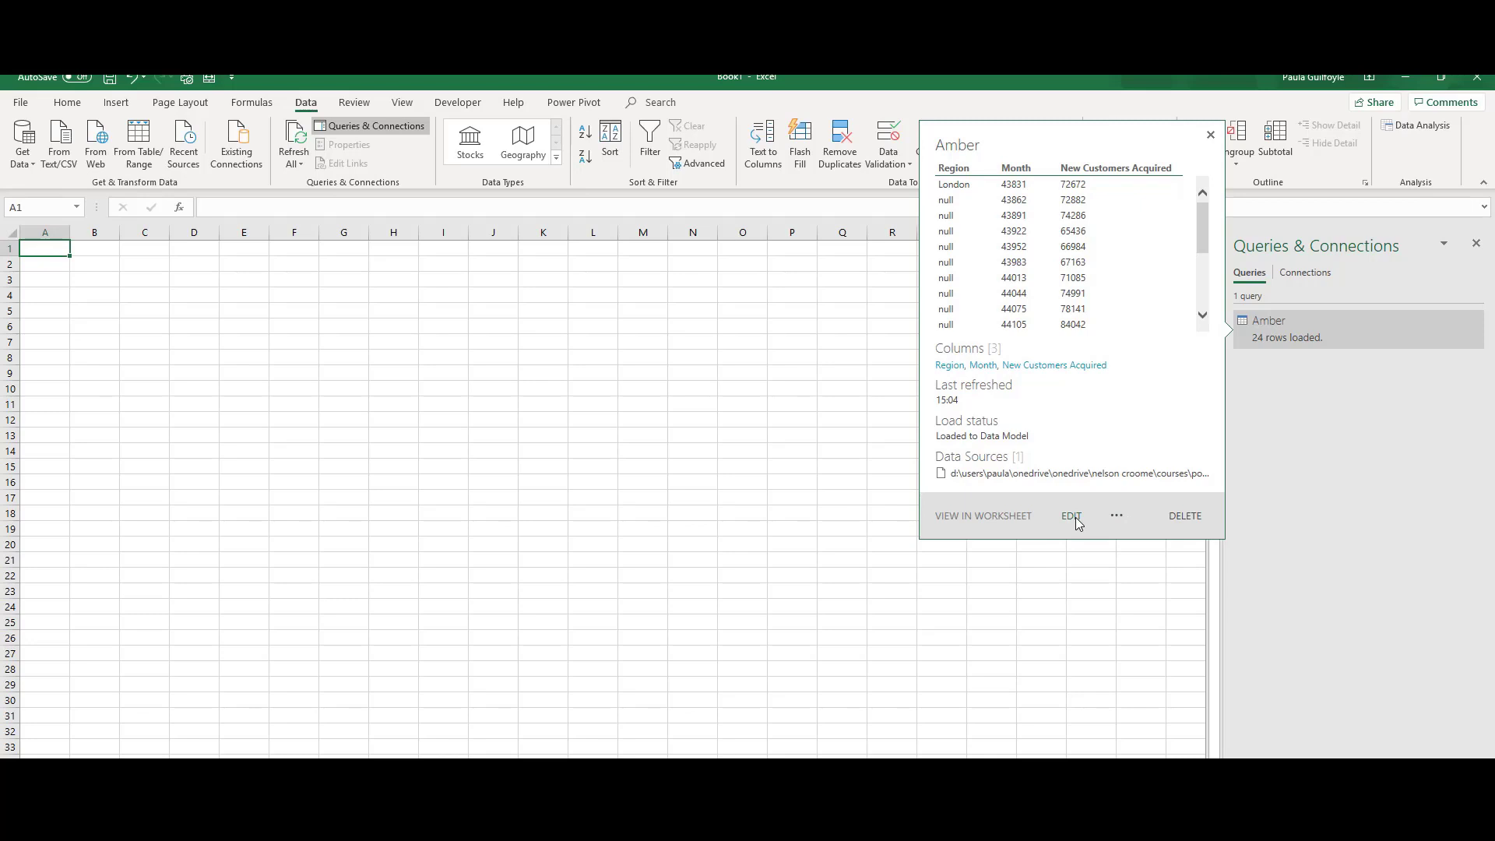
pyautogui.click(1117, 517)
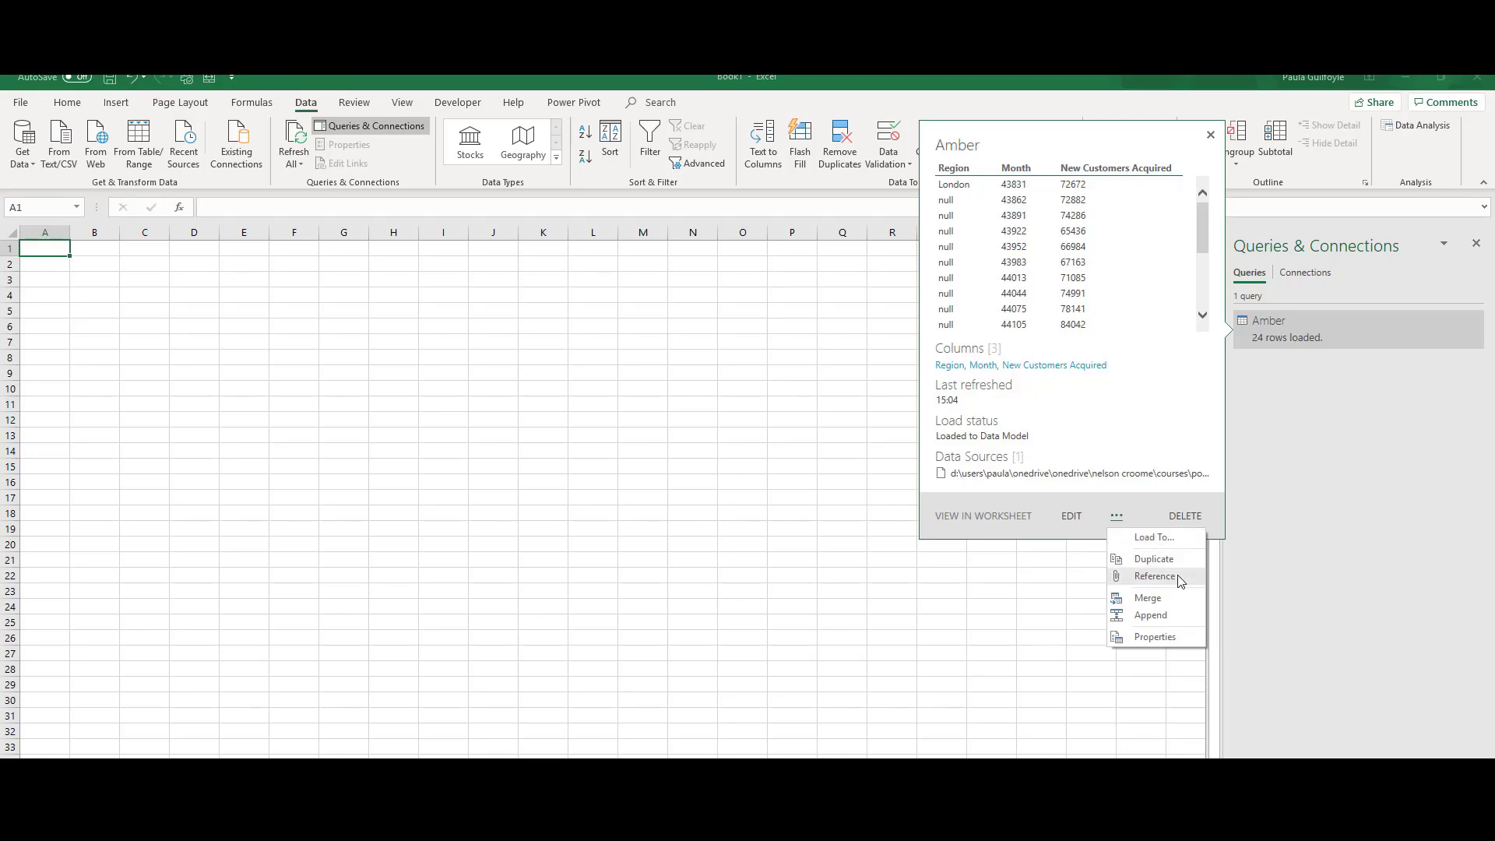
pyautogui.click(1038, 590)
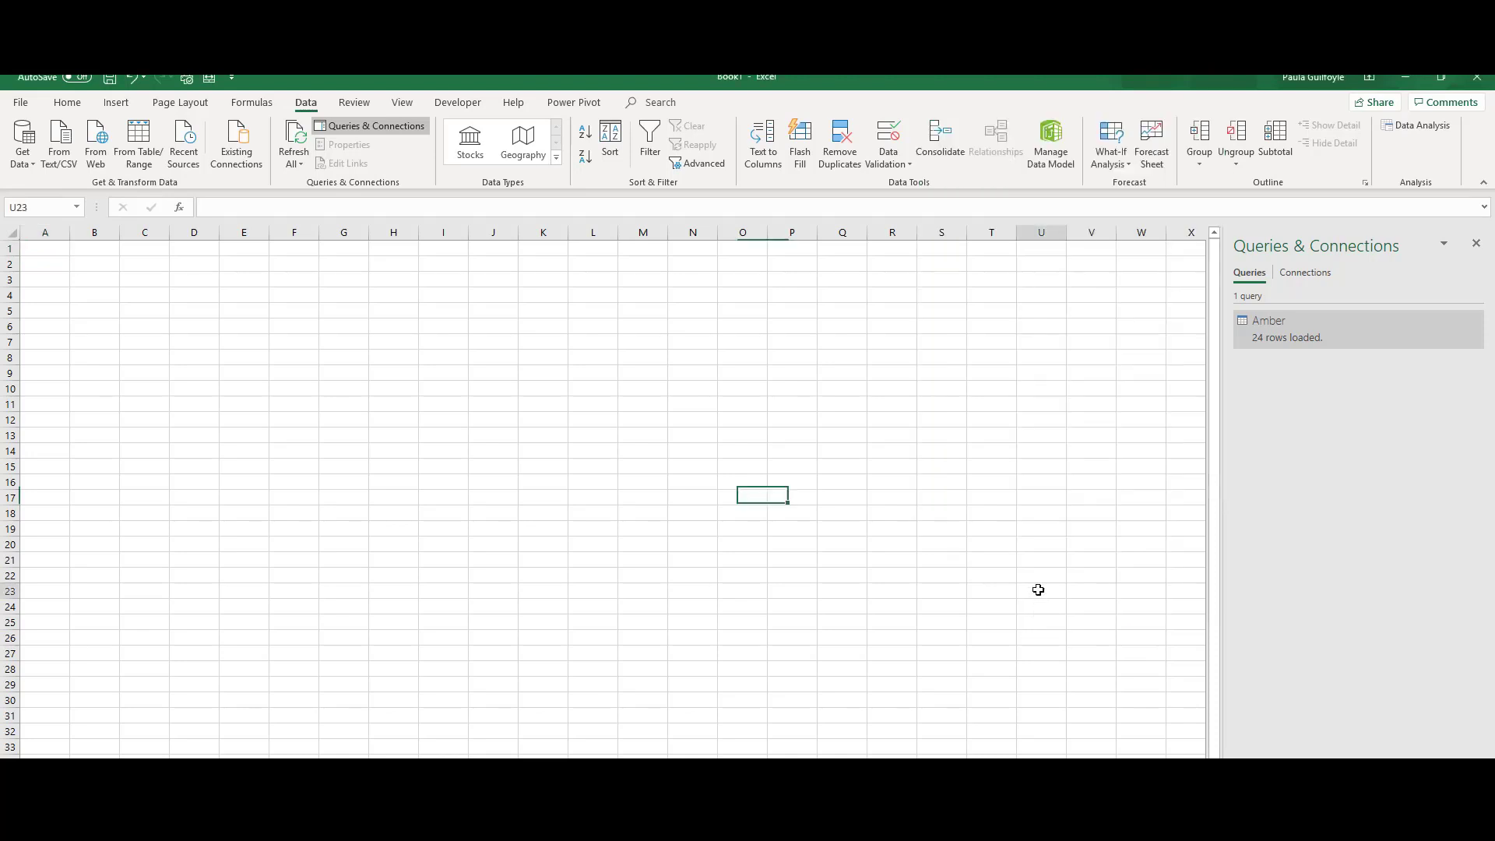
pyautogui.hotkey('alt', 'Tab')
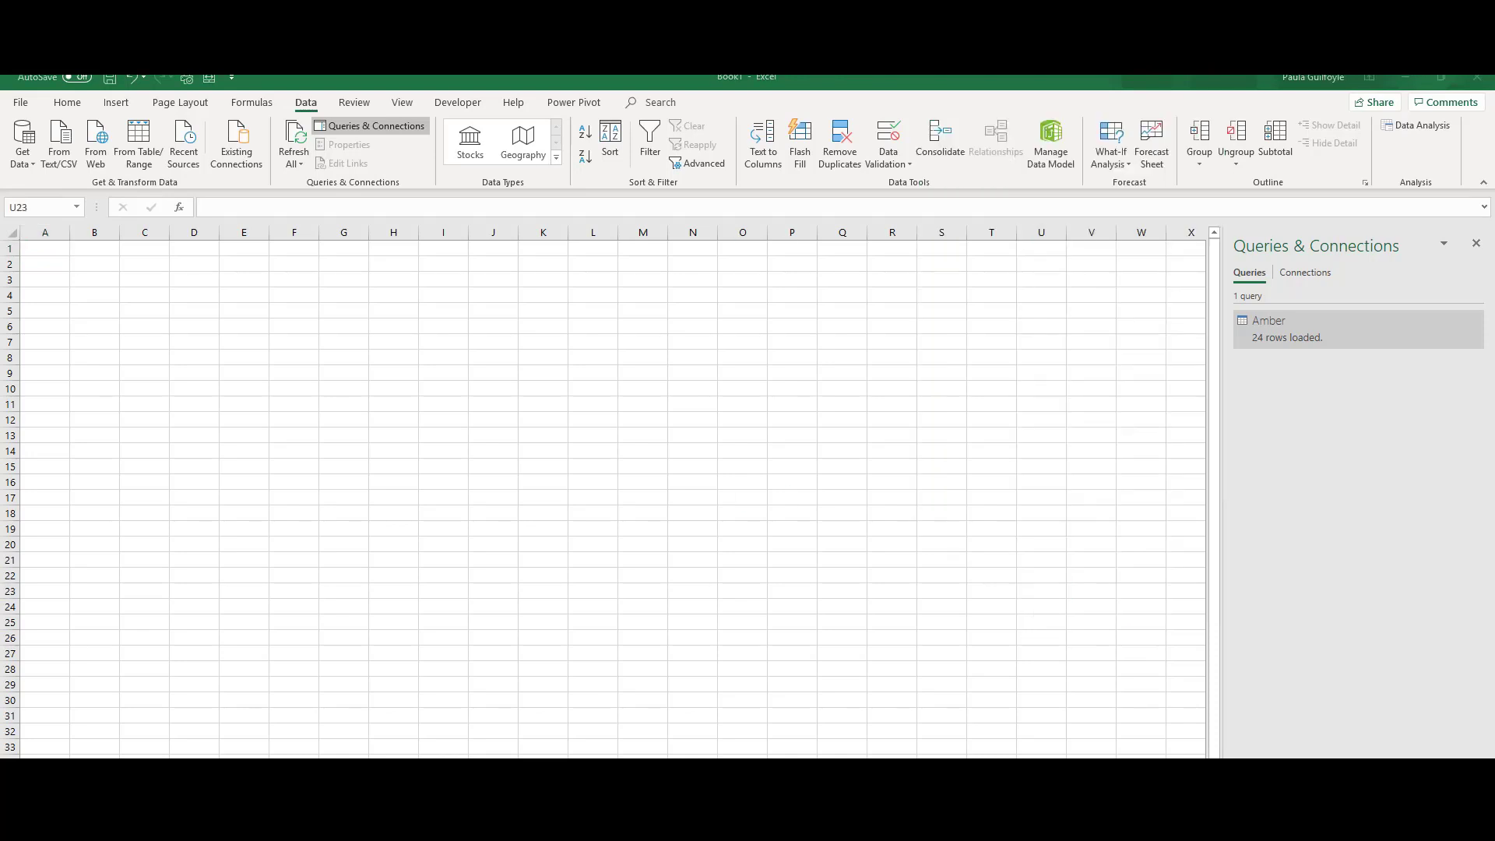